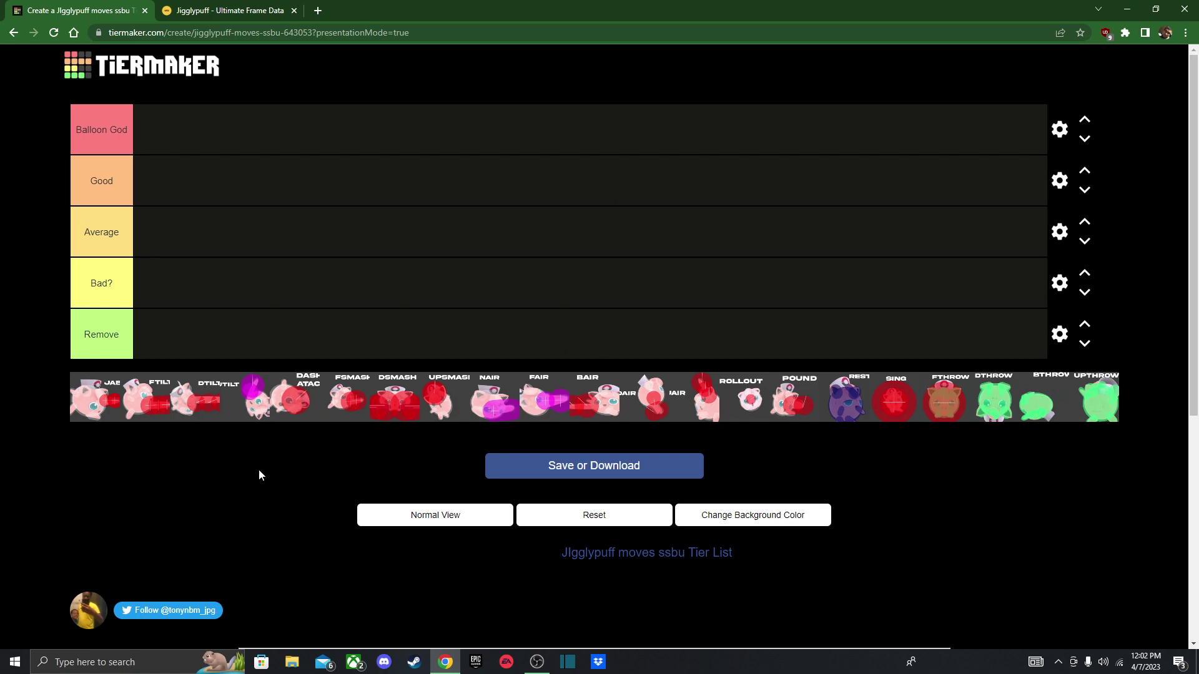
{"action": "left_click", "coordinate": [129, 331]}
{"action": "left_click", "coordinate": [115, 283]}
{"action": "left_click", "coordinate": [115, 233]}
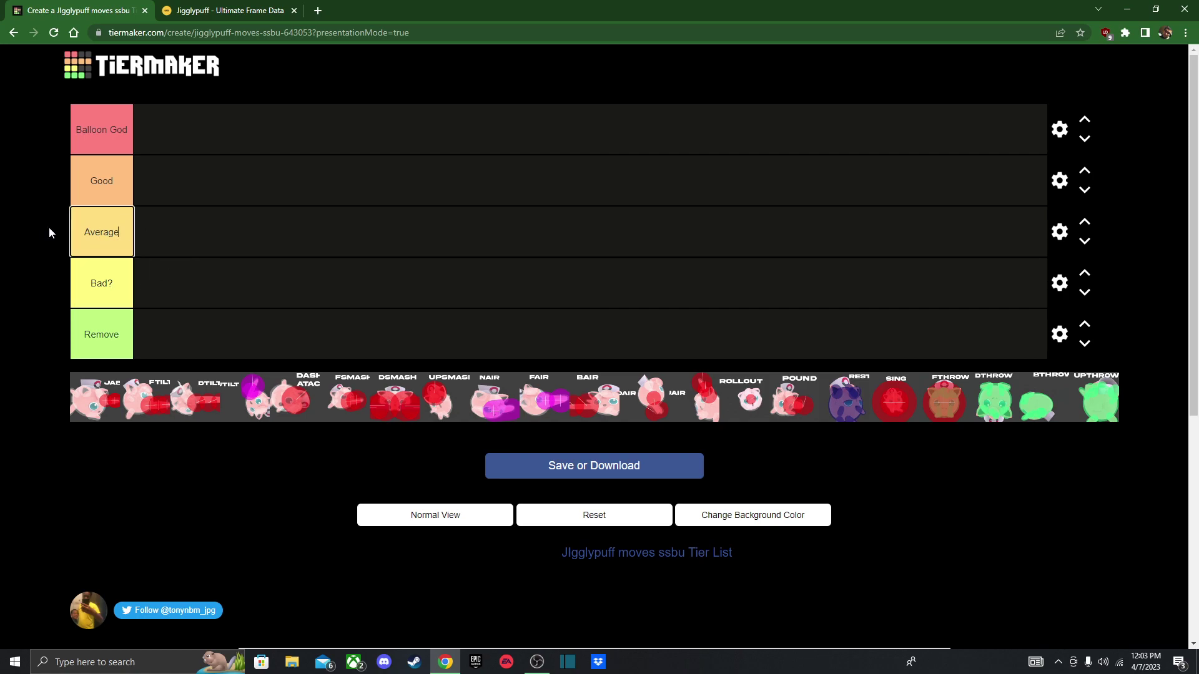
{"action": "left_click", "coordinate": [113, 281]}
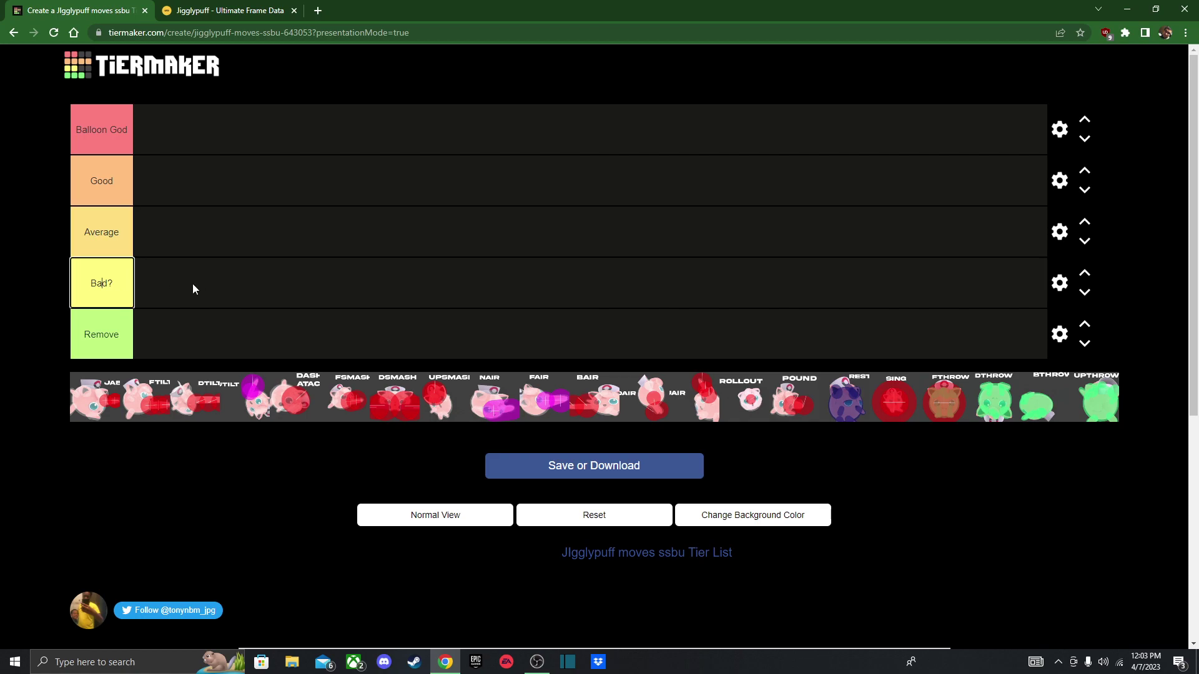
{"action": "left_click", "coordinate": [102, 233]}
{"action": "left_click", "coordinate": [124, 230]}
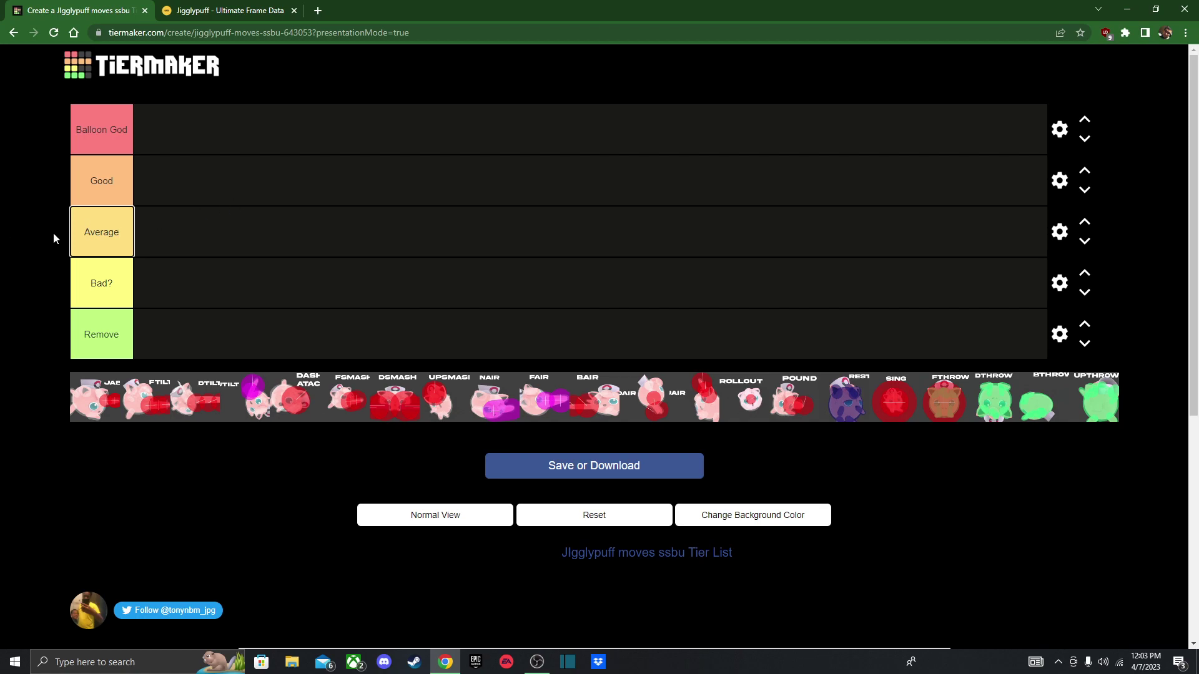
{"action": "left_click", "coordinate": [102, 181]}
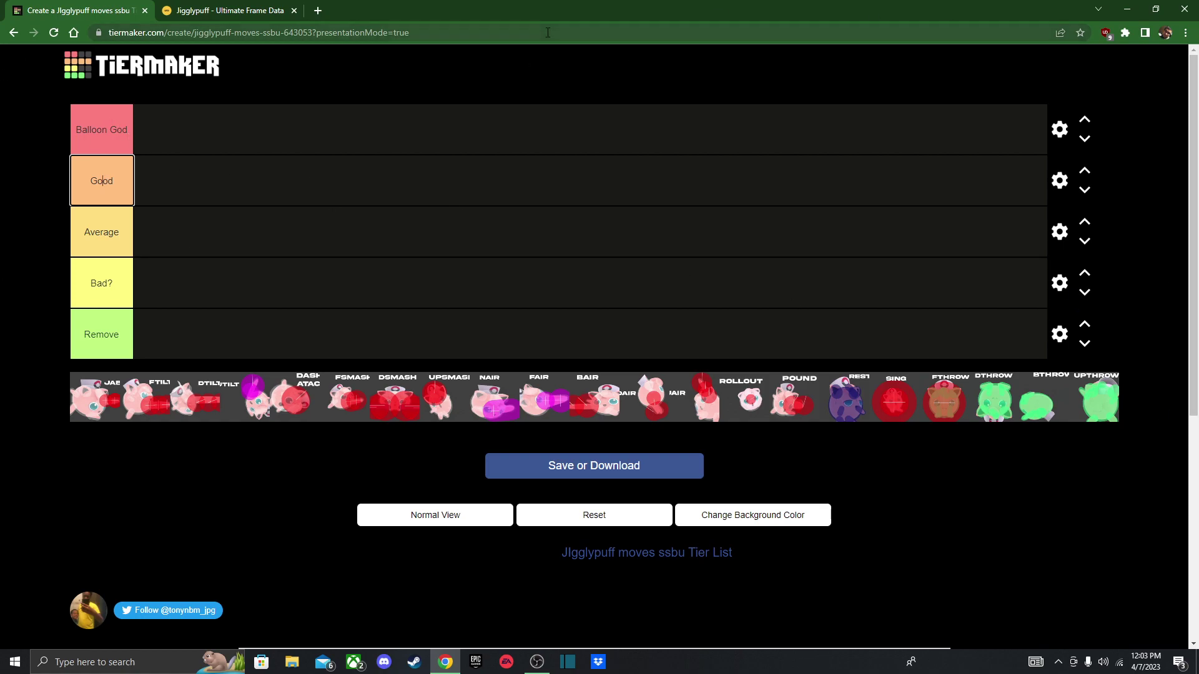
{"action": "left_click", "coordinate": [108, 129]}
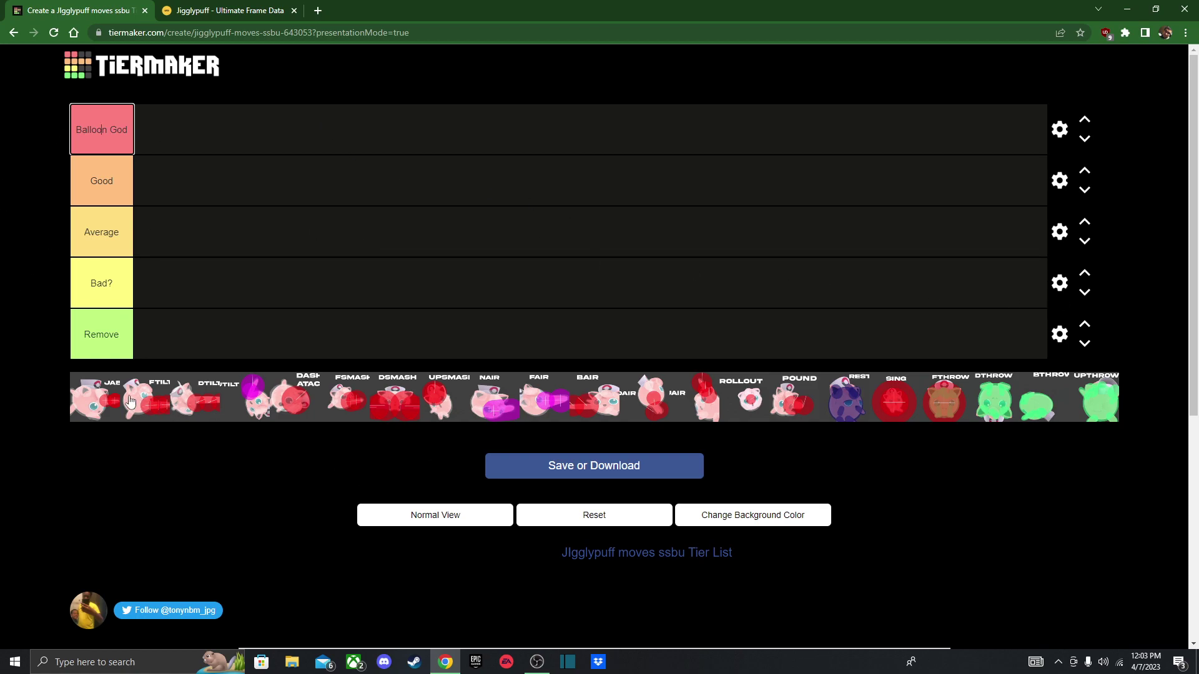
Place the Jab move in the Average tier.
{"action": "left_click", "coordinate": [224, 448]}
{"action": "left_click_drag", "start_coordinate": [110, 409], "coordinate": [171, 218]}
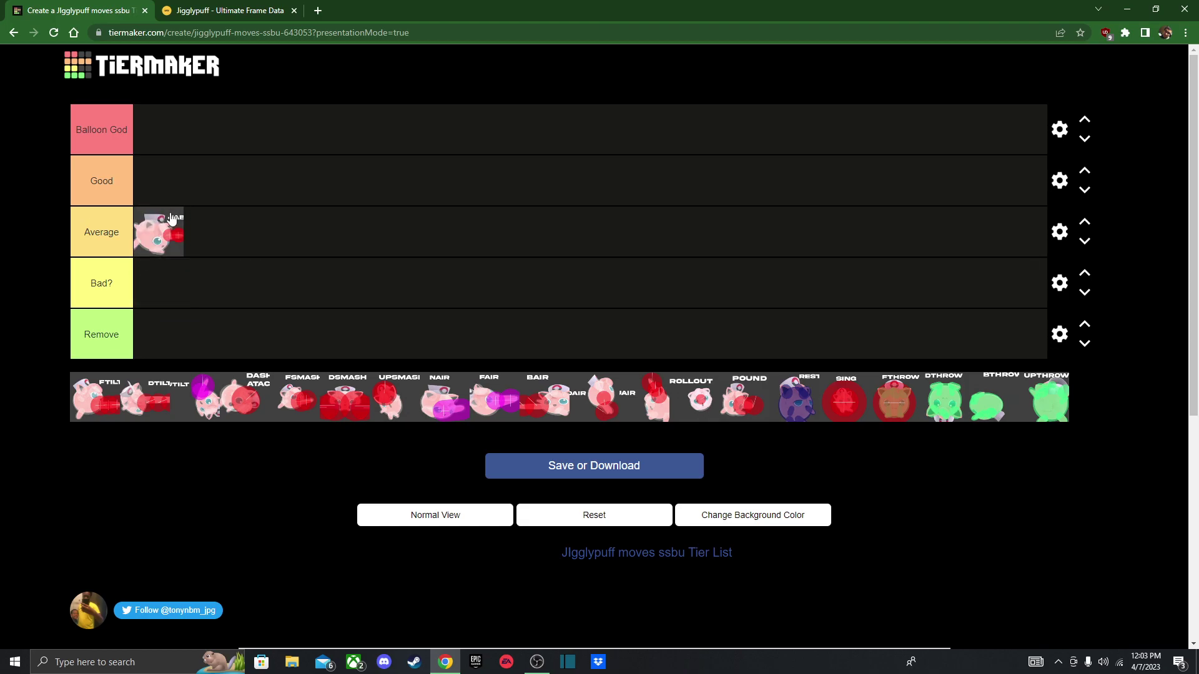
Switch to the Jigglypuff page on Ultimate Frame Data and examine the frame data for the ground and aerial attacks.
{"action": "left_click", "coordinate": [212, 11]}
{"action": "scroll", "coordinate": [407, 373], "scroll_direction": "up", "scroll_amount": 5}
{"action": "scroll", "coordinate": [394, 366], "scroll_direction": "down", "scroll_amount": 1}
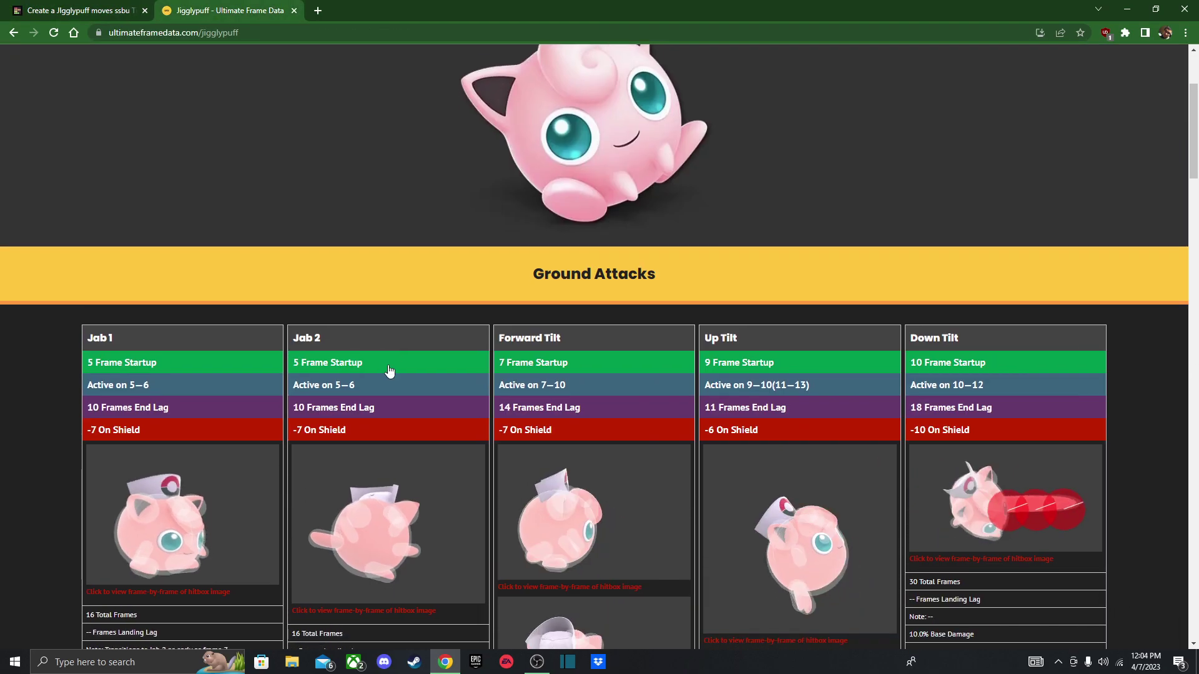
{"action": "scroll", "coordinate": [388, 371], "scroll_direction": "down", "scroll_amount": 3}
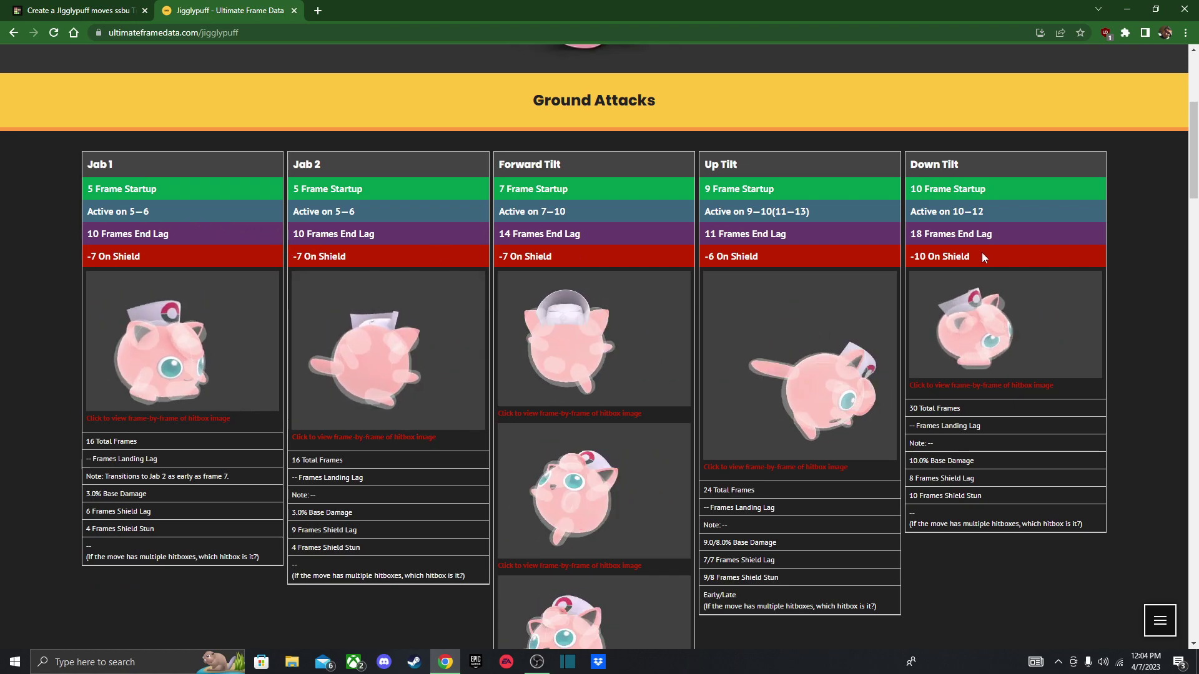
{"action": "scroll", "coordinate": [499, 375], "scroll_direction": "down", "scroll_amount": 13}
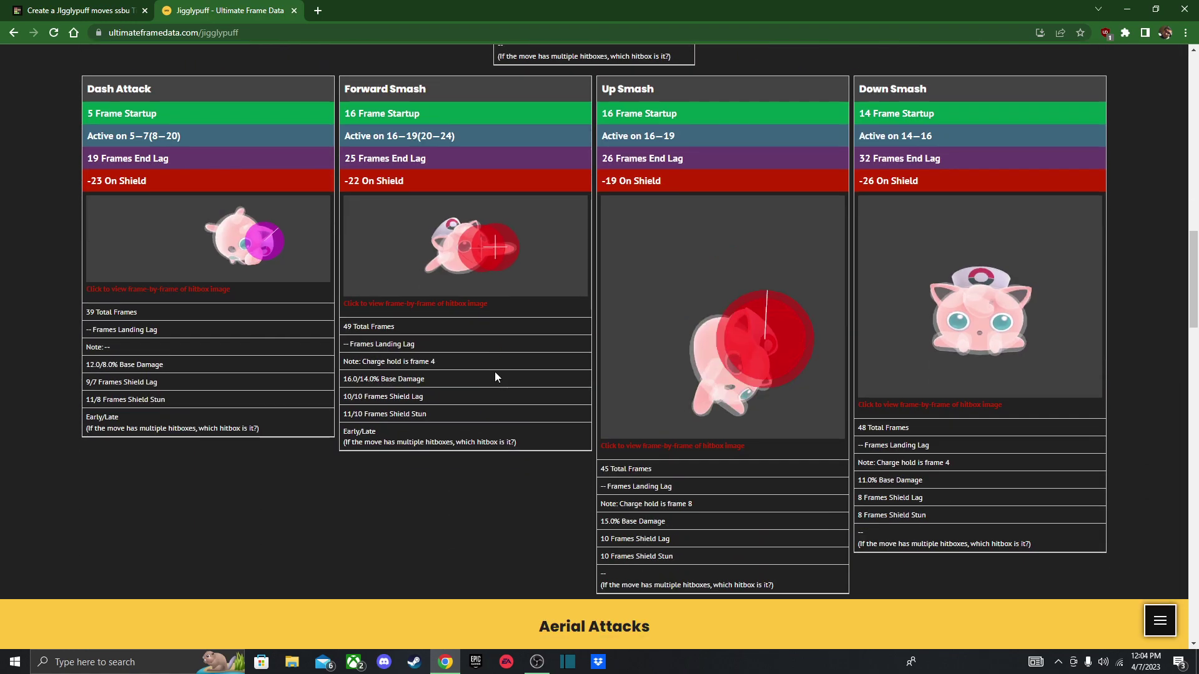
{"action": "scroll", "coordinate": [494, 374], "scroll_direction": "down", "scroll_amount": 8}
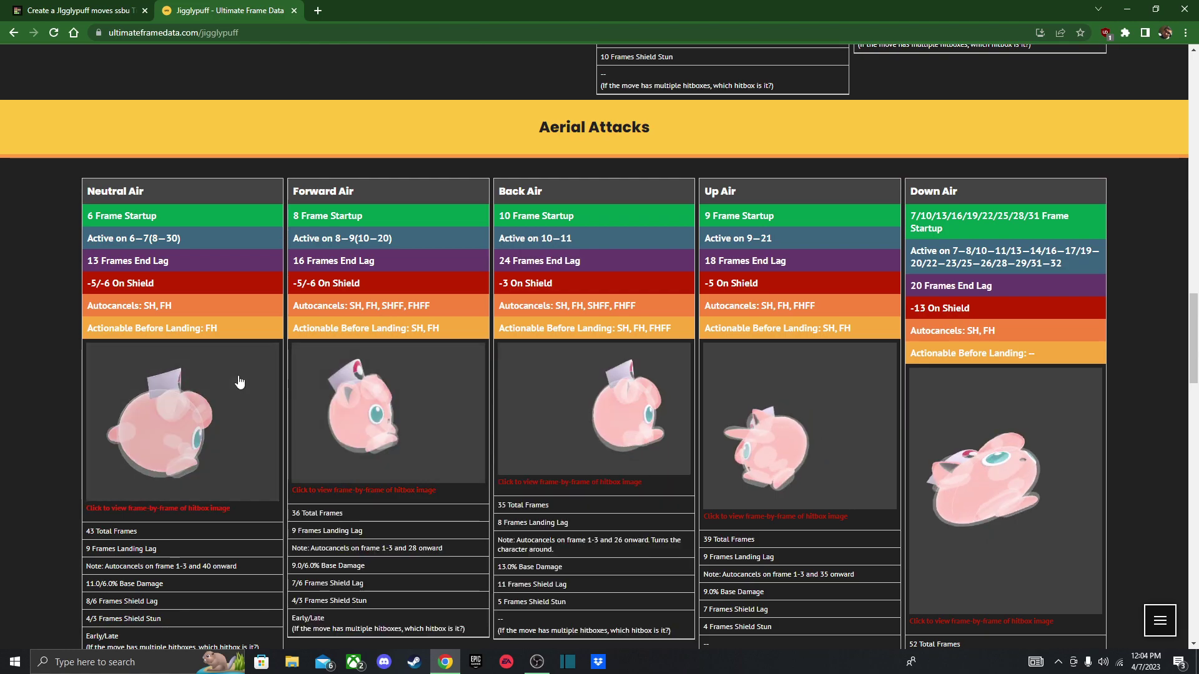
{"action": "scroll", "coordinate": [1099, 375], "scroll_direction": "up", "scroll_amount": 15}
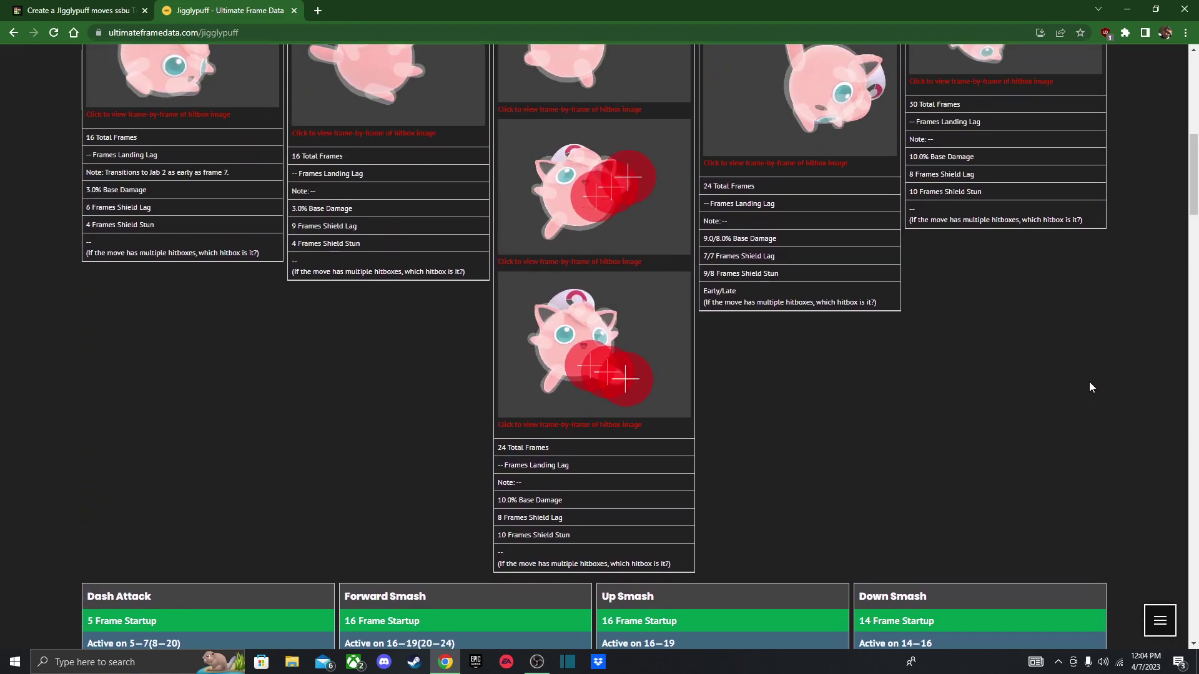
{"action": "scroll", "coordinate": [1086, 393], "scroll_direction": "up", "scroll_amount": 4}
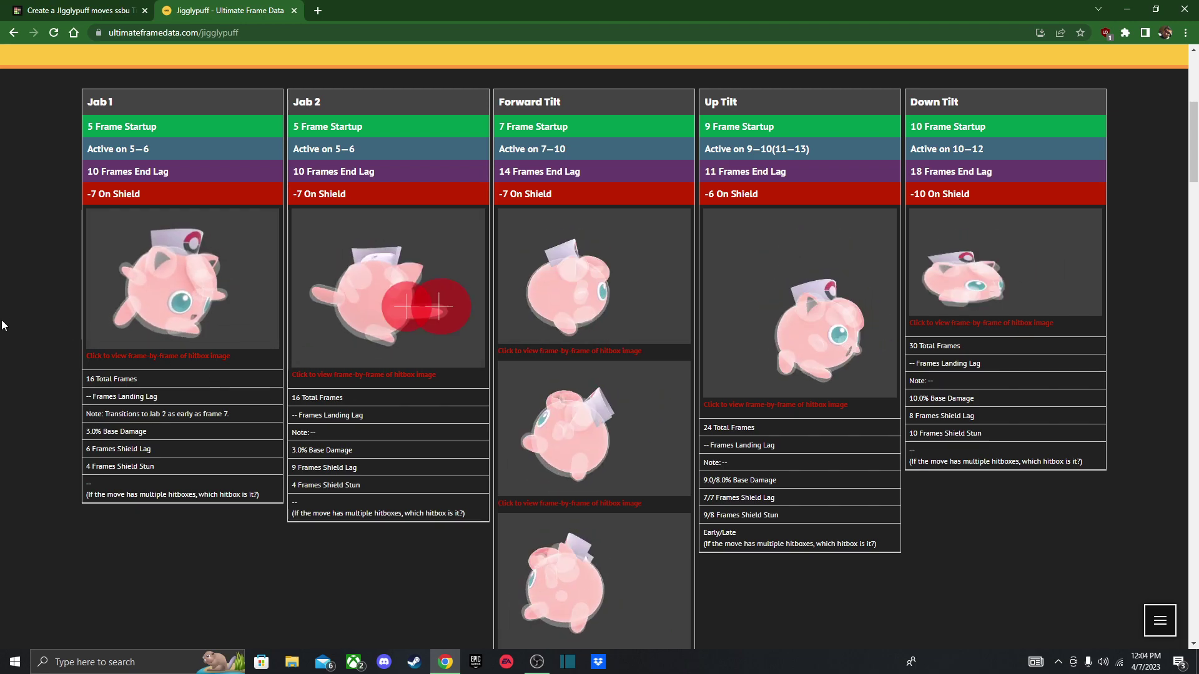
Place Forward Tilt after Jab in the Average tier of the tier list, rechecking the frame data page first.
{"action": "key", "text": "ctrl+Tab"}
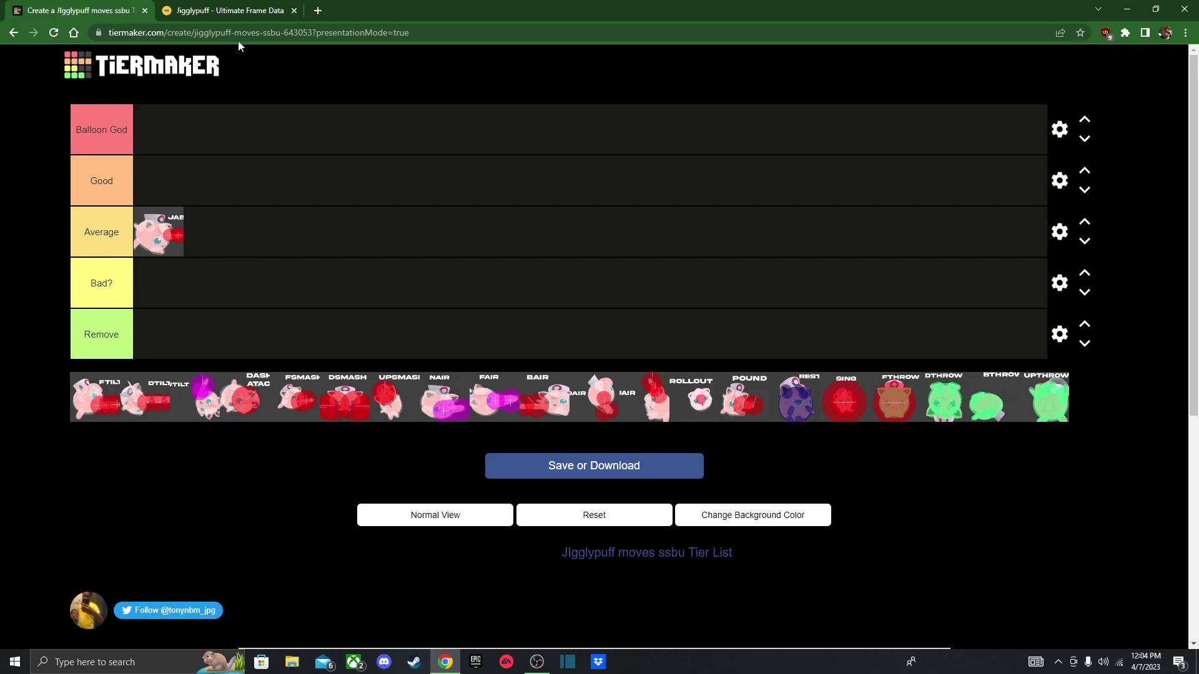
{"action": "left_click", "coordinate": [218, 10]}
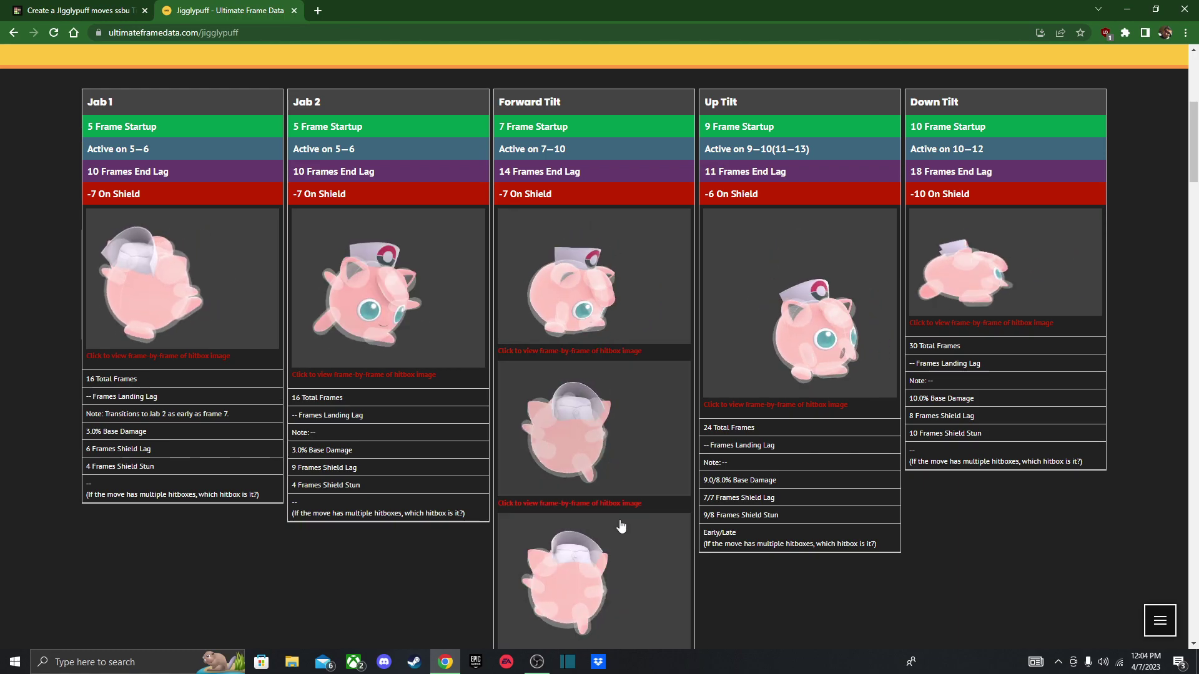
{"action": "key", "text": "ctrl+Tab"}
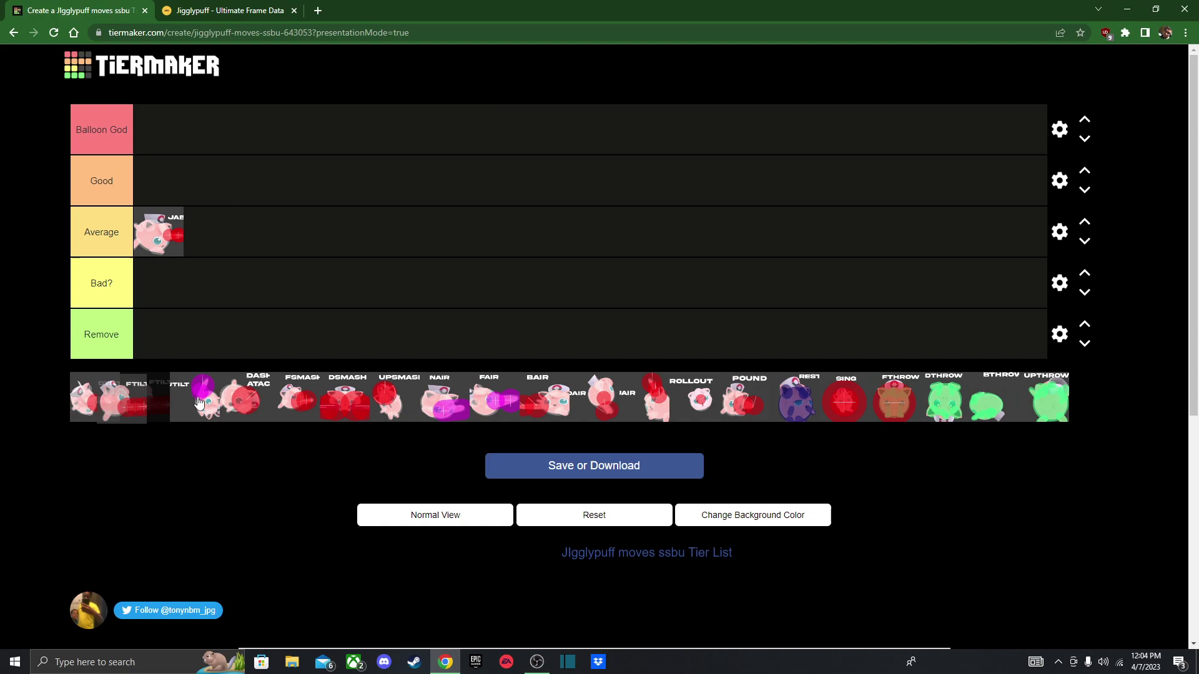
{"action": "left_click_drag", "start_coordinate": [199, 401], "coordinate": [240, 229]}
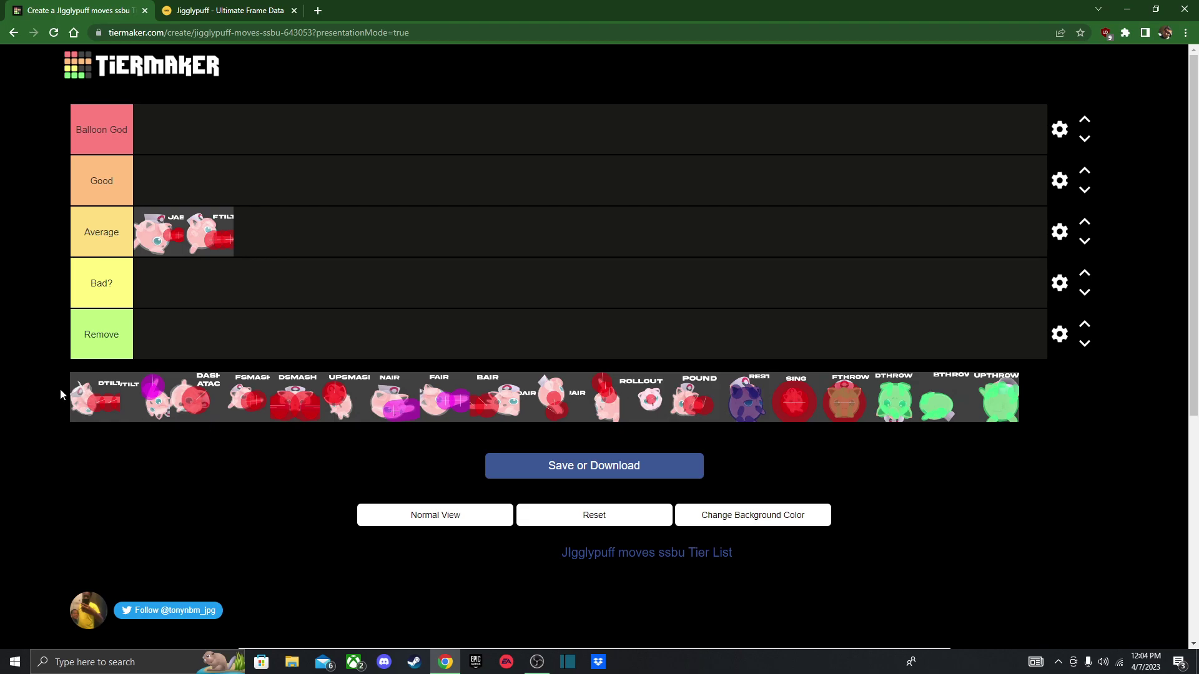
Check the tilt attacks' frame data and place Down Tilt in the Bad? tier.
{"action": "left_click", "coordinate": [250, 10]}
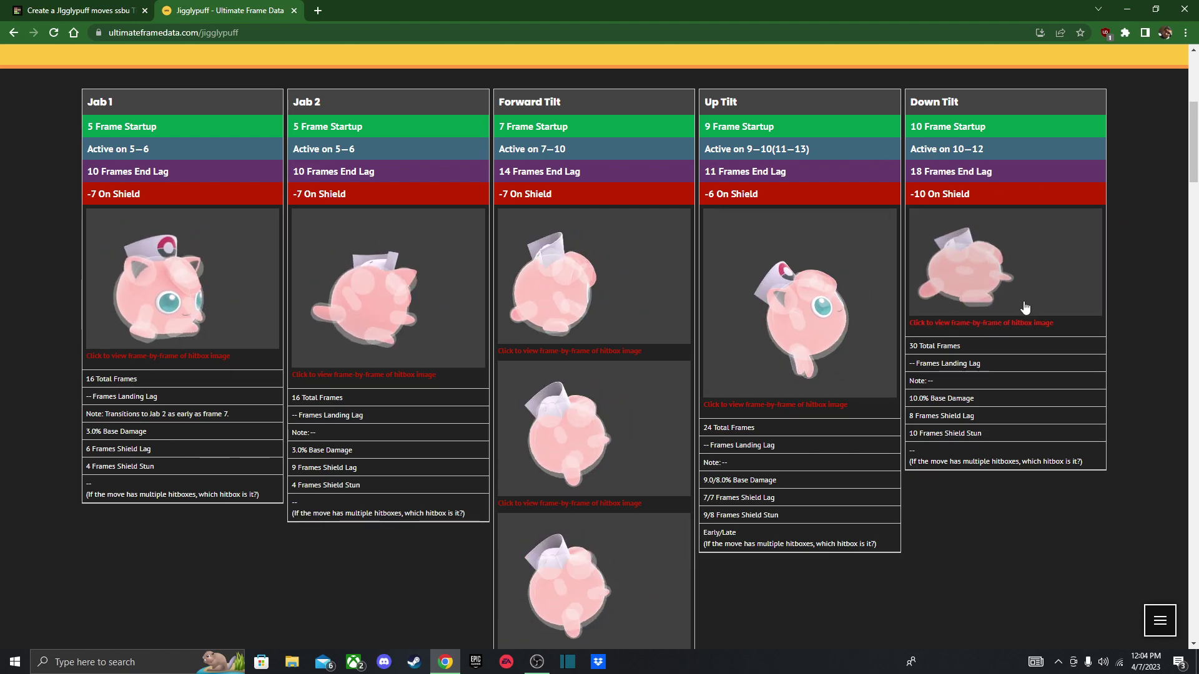
{"action": "scroll", "coordinate": [1024, 307], "scroll_direction": "down", "scroll_amount": 4}
{"action": "scroll", "coordinate": [1025, 307], "scroll_direction": "up", "scroll_amount": 4}
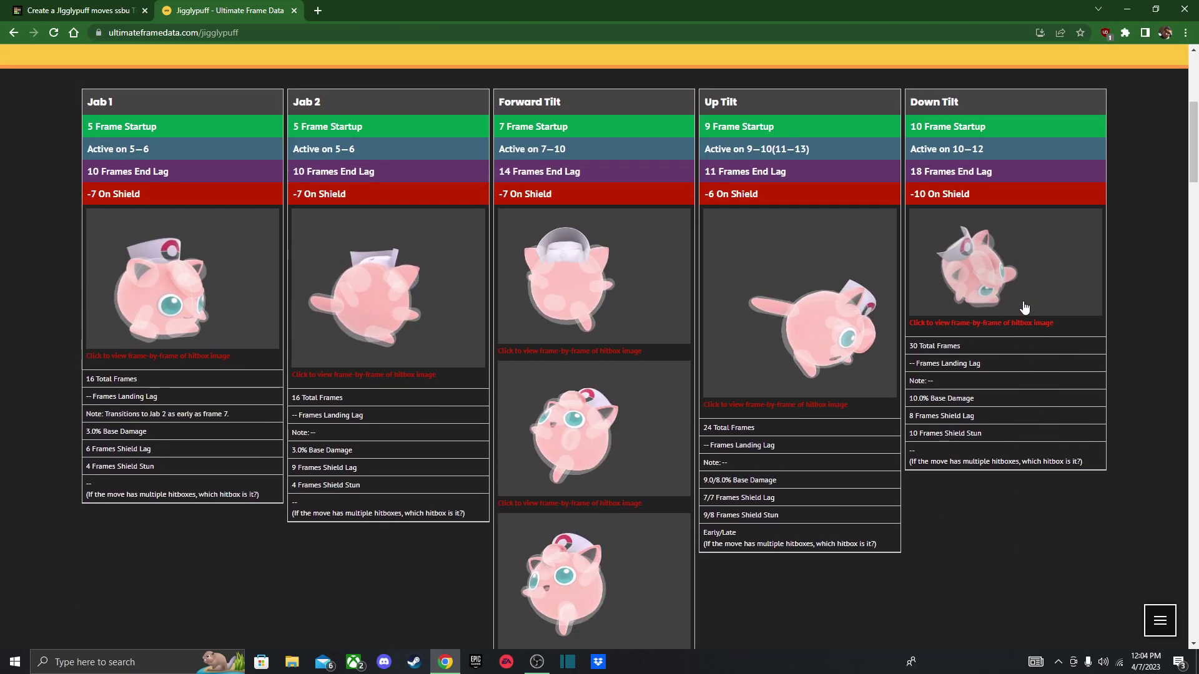
{"action": "key", "text": "ctrl+Tab"}
{"action": "left_click_drag", "start_coordinate": [91, 403], "coordinate": [174, 286]}
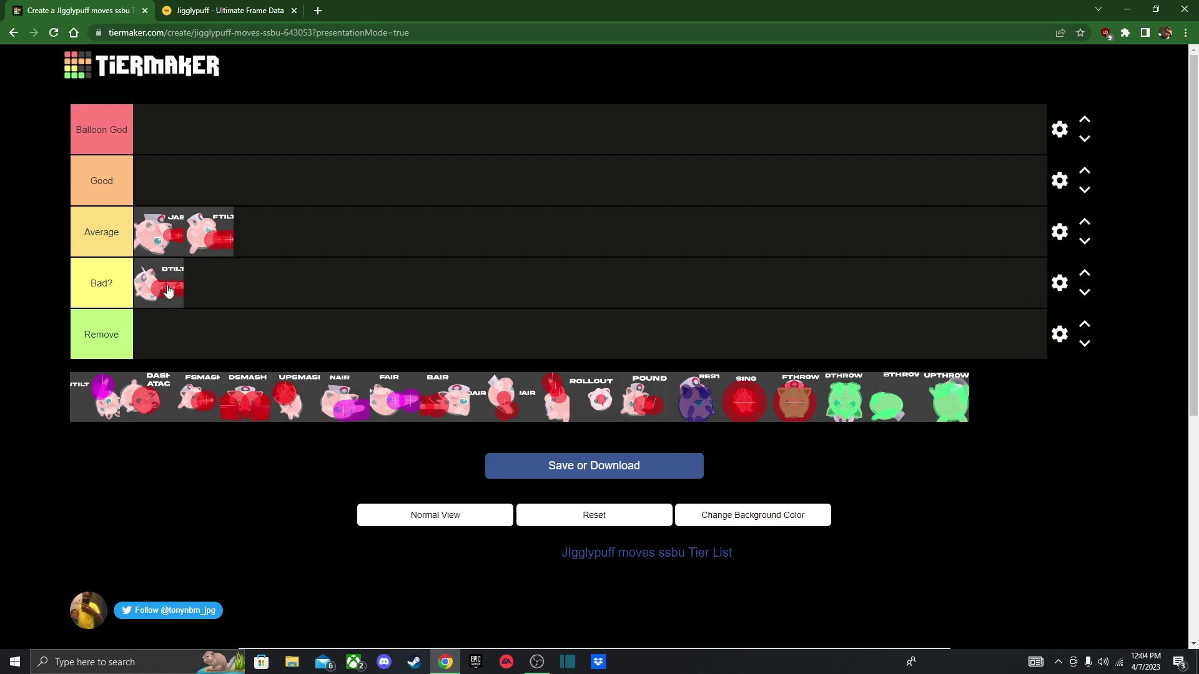
Place Up Tilt and Dash Attack in the Good tier, Dash Attack first, and Forward Smash ahead of Down Tilt in the Bad? tier.
{"action": "left_click_drag", "start_coordinate": [107, 409], "coordinate": [181, 181]}
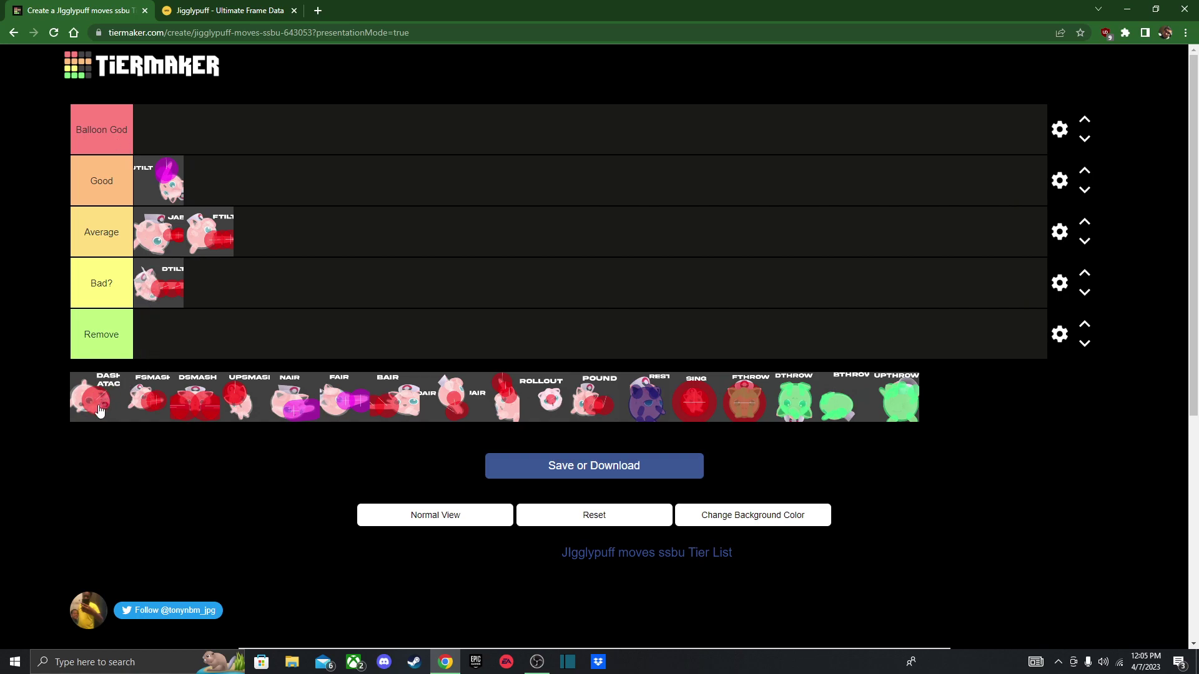
{"action": "left_click_drag", "start_coordinate": [93, 415], "coordinate": [156, 174]}
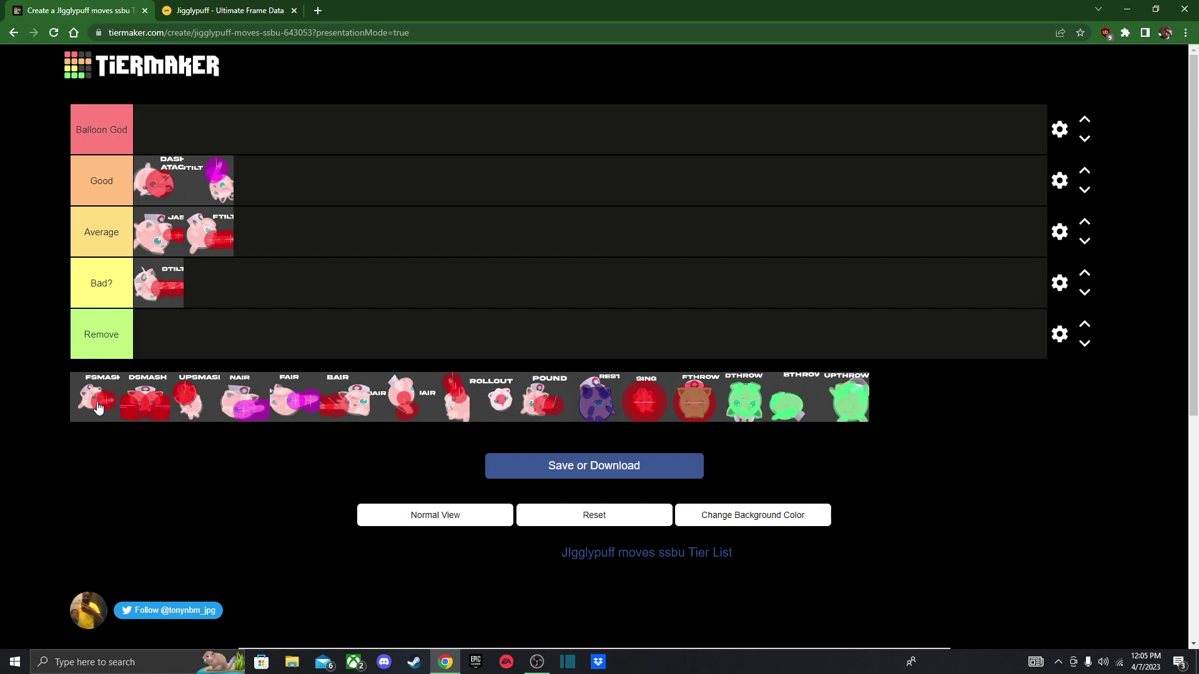
{"action": "left_click_drag", "start_coordinate": [95, 408], "coordinate": [112, 384]}
{"action": "left_click_drag", "start_coordinate": [105, 384], "coordinate": [167, 285]}
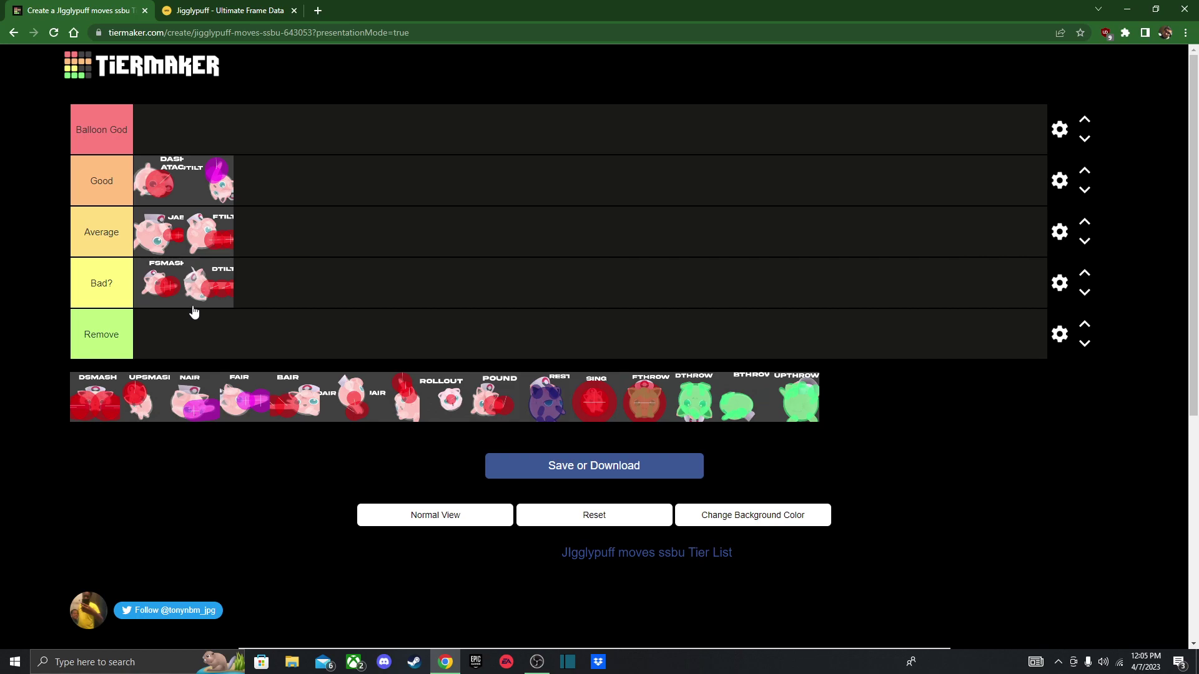
Place Down Smash at the end of the Good tier.
{"action": "left_click", "coordinate": [110, 283]}
{"action": "left_click", "coordinate": [156, 459]}
{"action": "left_click_drag", "start_coordinate": [87, 406], "coordinate": [278, 206]}
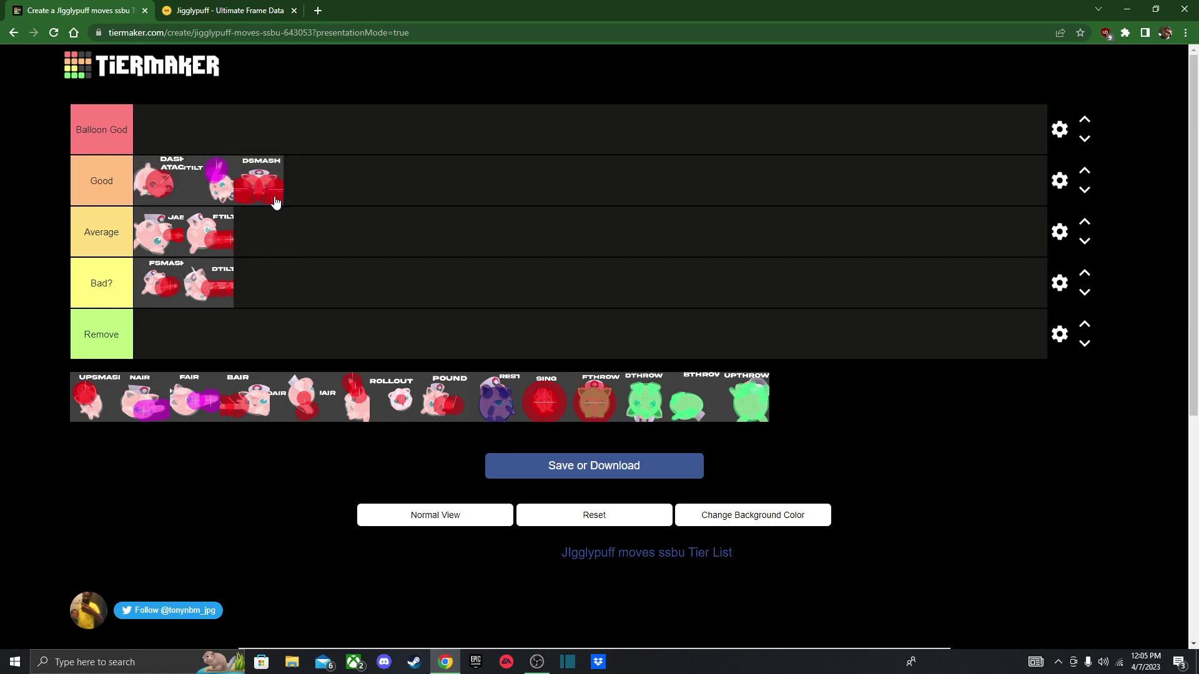
Examine the smash attacks' frame data to review Down Smash's placement in the Good tier.
{"action": "key", "text": "ctrl+Tab"}
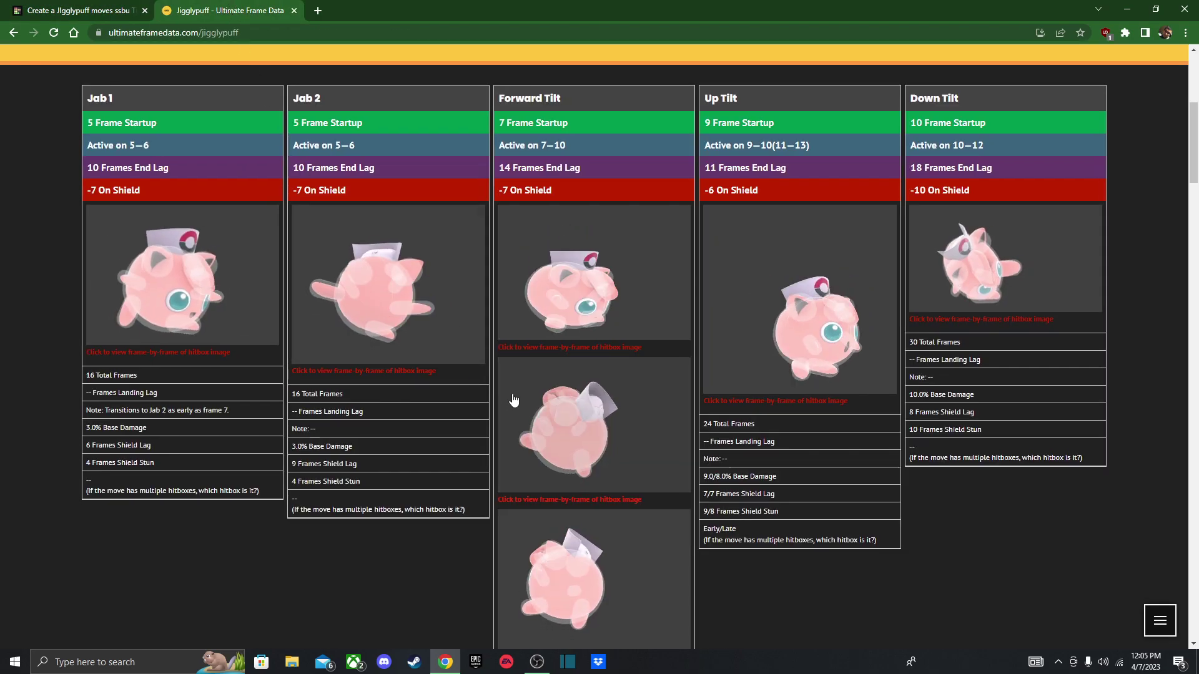
{"action": "scroll", "coordinate": [514, 401], "scroll_direction": "down", "scroll_amount": 6}
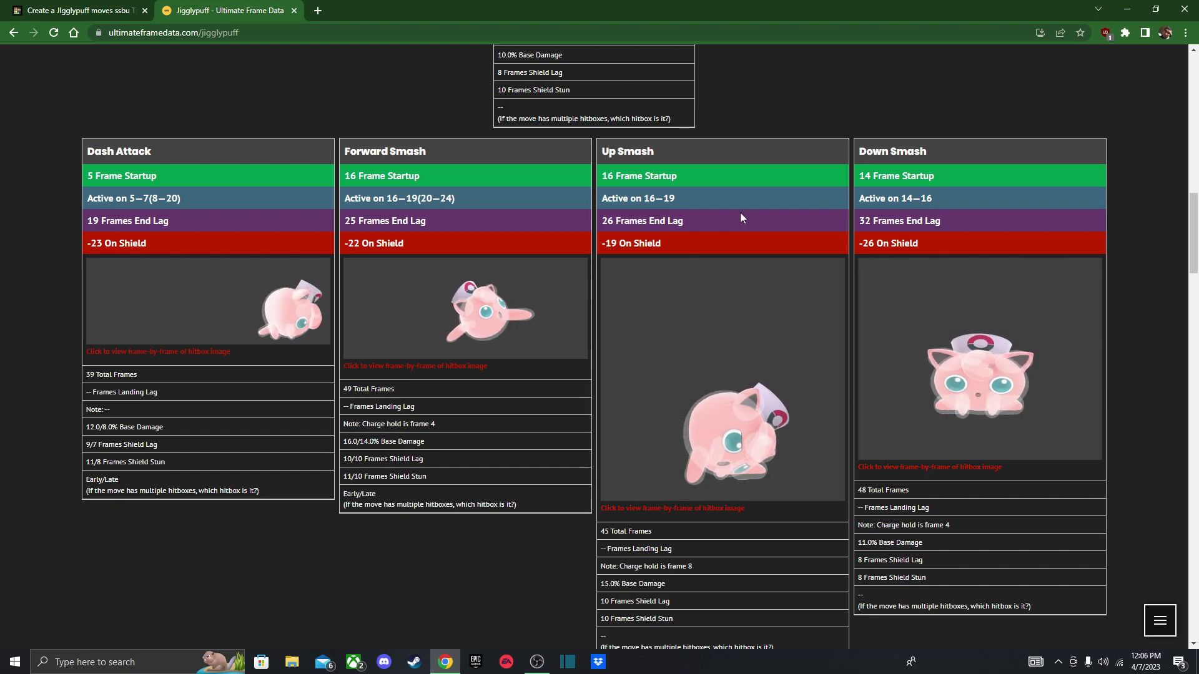
{"action": "key", "text": "ctrl+Tab"}
{"action": "left_click_drag", "start_coordinate": [259, 182], "coordinate": [256, 234]}
{"action": "left_click", "coordinate": [232, 7]}
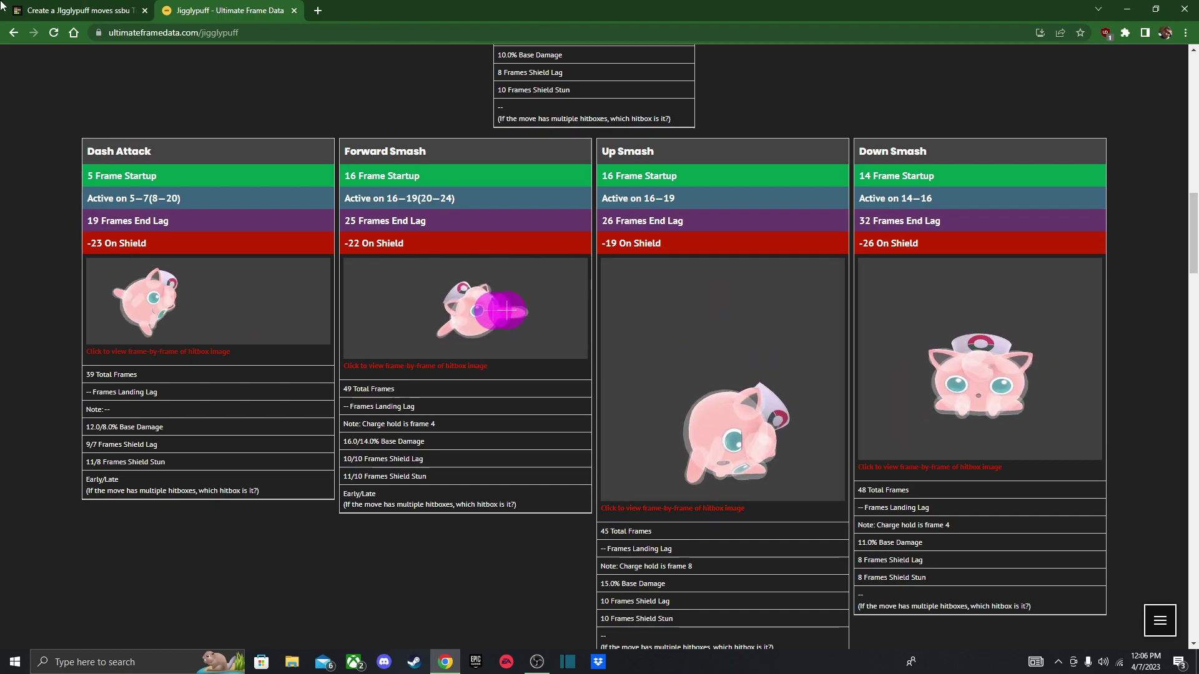
{"action": "key", "text": "ctrl+Tab"}
{"action": "left_click_drag", "start_coordinate": [243, 188], "coordinate": [295, 169]}
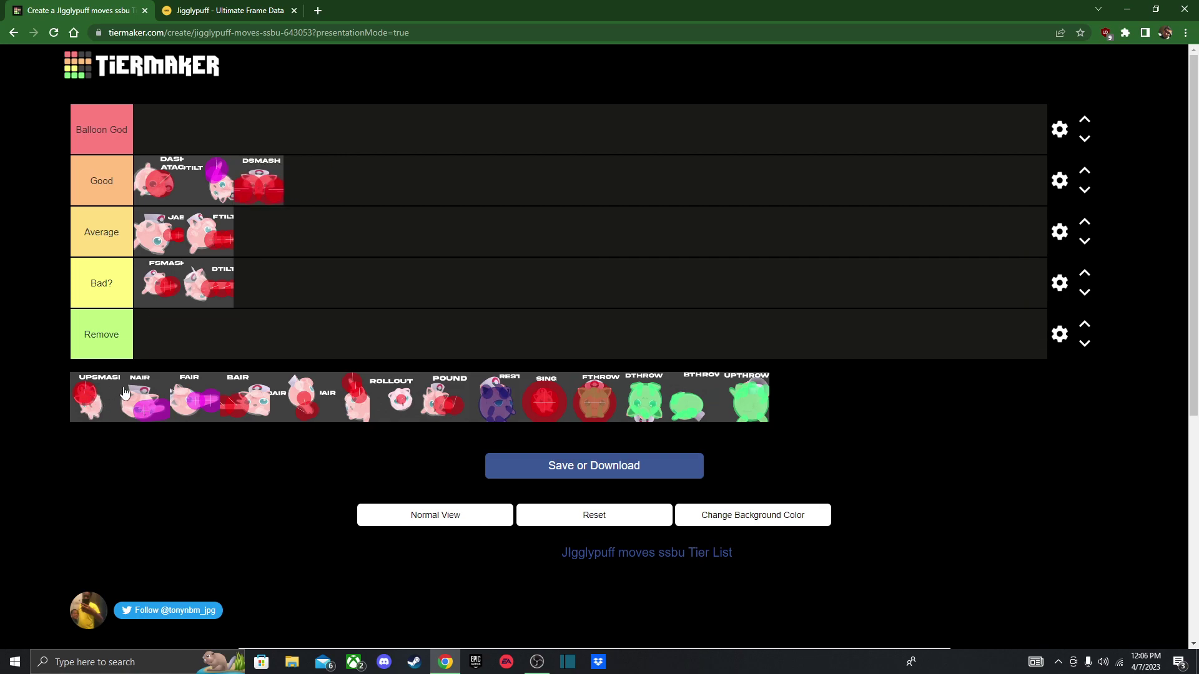
Compare the ground and smash attacks' frame data and place Up Smash at the front of the Bad? tier.
{"action": "mouse_move", "coordinate": [82, 404]}
{"action": "left_mouse_down"}
{"action": "mouse_move", "coordinate": [471, 182]}
{"action": "mouse_move", "coordinate": [348, 200]}
{"action": "mouse_move", "coordinate": [279, 233]}
{"action": "mouse_move", "coordinate": [283, 284]}
{"action": "mouse_move", "coordinate": [100, 463]}
{"action": "mouse_move", "coordinate": [39, 406]}
{"action": "mouse_move", "coordinate": [342, 313]}
{"action": "mouse_move", "coordinate": [169, 324]}
{"action": "mouse_move", "coordinate": [90, 375]}
{"action": "mouse_move", "coordinate": [91, 396]}
{"action": "left_mouse_up"}
{"action": "left_click", "coordinate": [228, 11]}
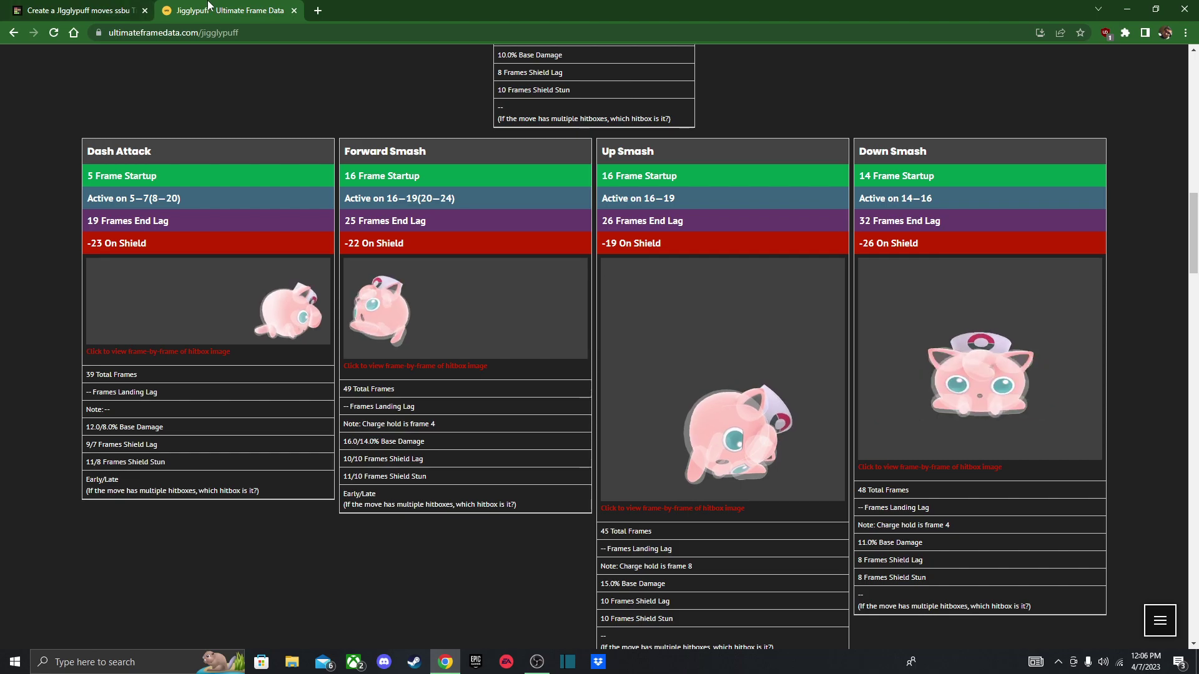
{"action": "key", "text": "ctrl+Tab"}
{"action": "key", "text": "ctrl+Tab"}
{"action": "scroll", "coordinate": [642, 535], "scroll_direction": "up", "scroll_amount": 8}
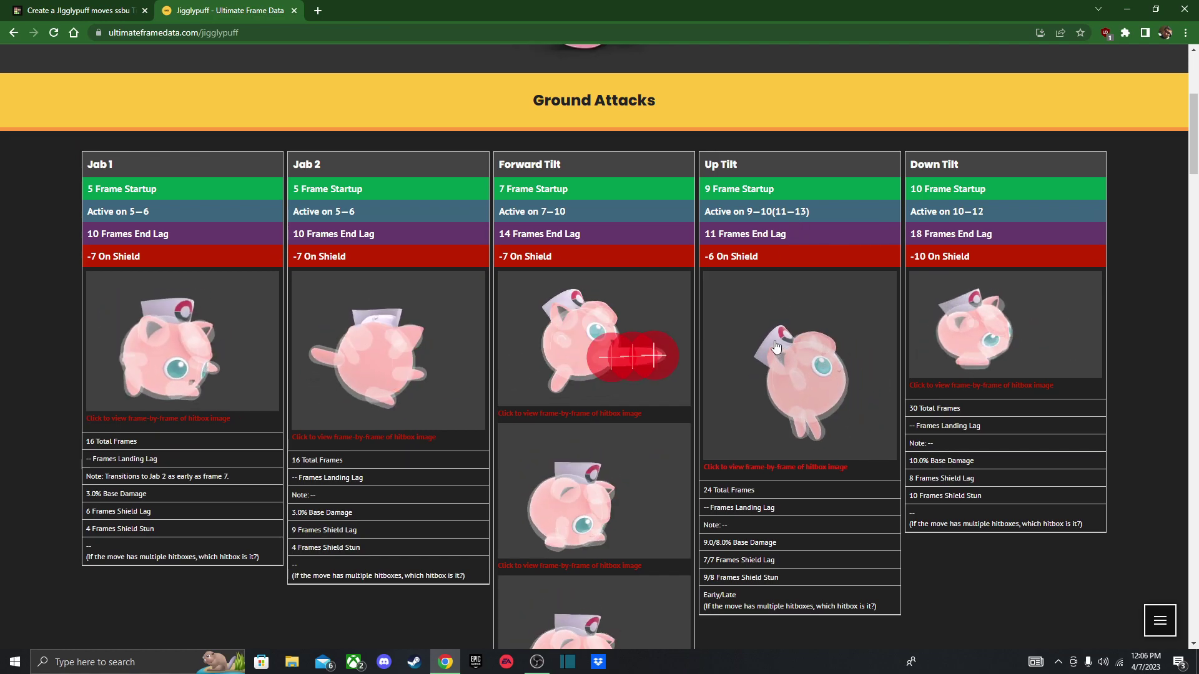
{"action": "scroll", "coordinate": [455, 294], "scroll_direction": "down", "scroll_amount": 6}
{"action": "scroll", "coordinate": [454, 289], "scroll_direction": "down", "scroll_amount": 5}
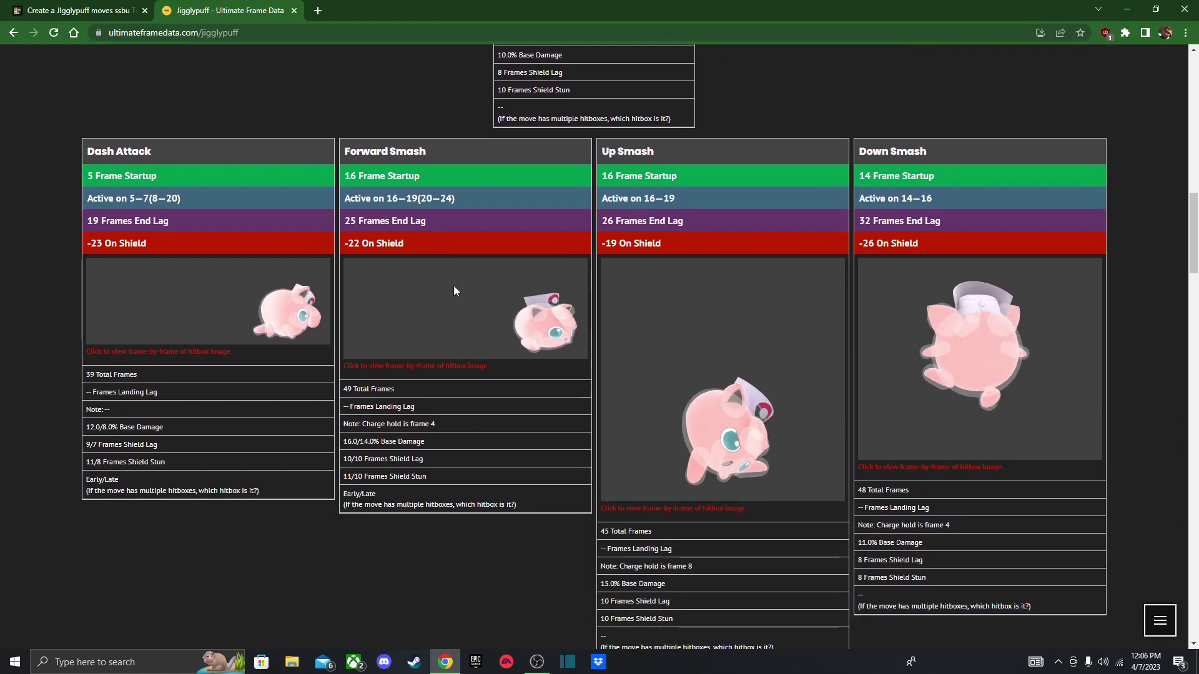
{"action": "key", "text": "ctrl+Tab"}
{"action": "left_click_drag", "start_coordinate": [86, 409], "coordinate": [148, 268]}
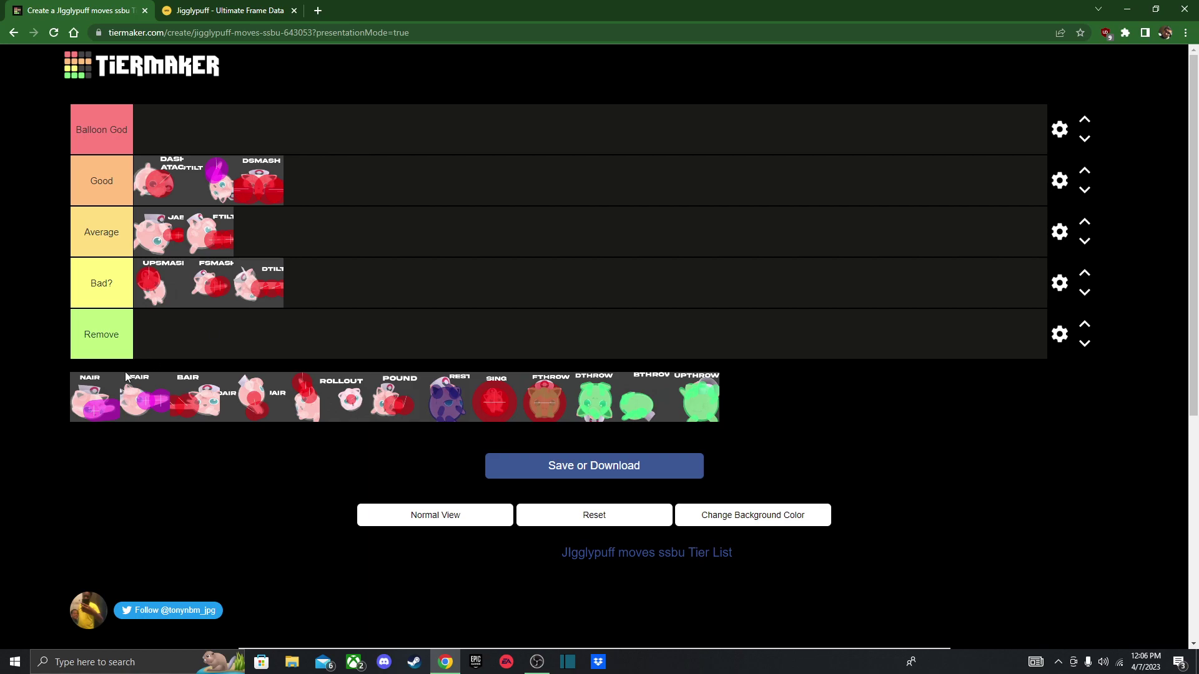
Place Neutral Air at the front of the Good tier and Forward Air in the Balloon God tier.
{"action": "left_click_drag", "start_coordinate": [125, 376], "coordinate": [96, 375]}
{"action": "left_click_drag", "start_coordinate": [100, 405], "coordinate": [152, 176]}
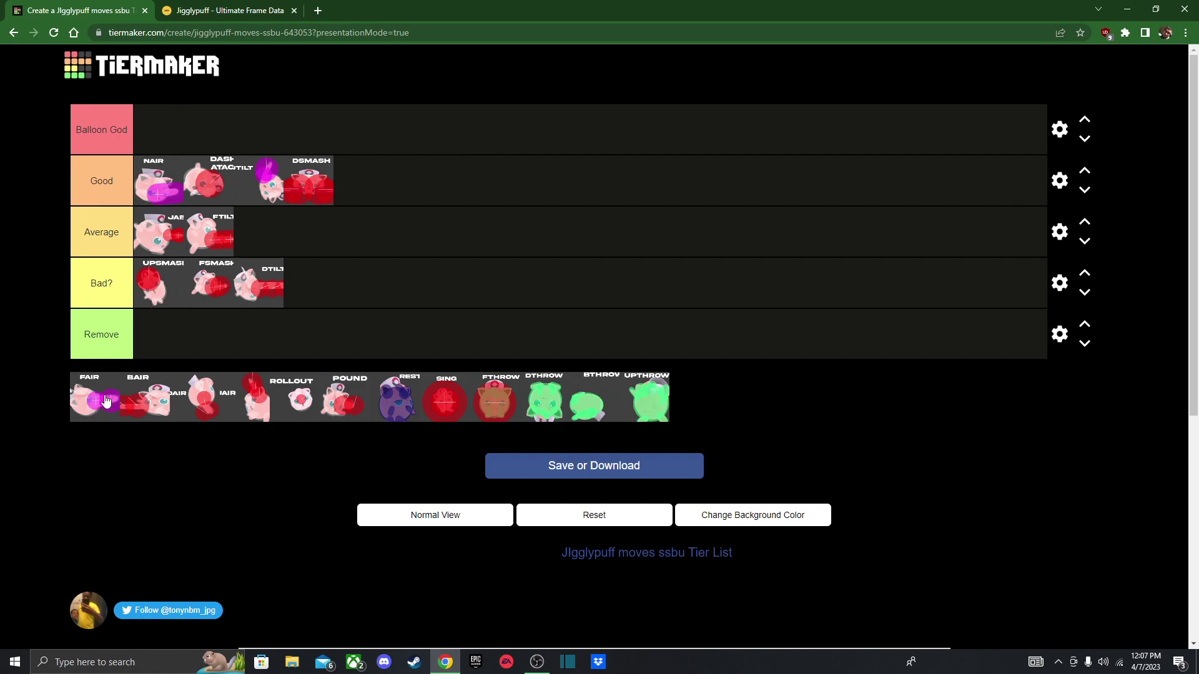
{"action": "left_click_drag", "start_coordinate": [94, 423], "coordinate": [159, 125]}
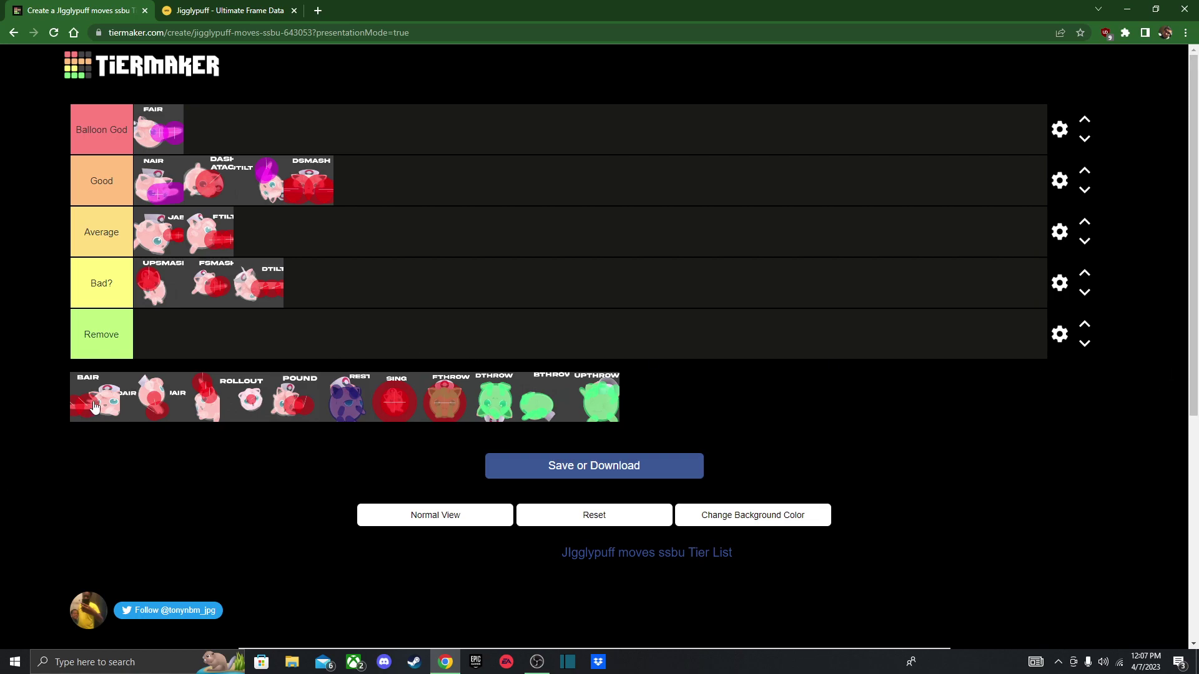
Place Down Air ahead of Forward Air in the Balloon God tier and put Back Air first among the unranked moves.
{"action": "left_click_drag", "start_coordinate": [71, 382], "coordinate": [94, 400]}
{"action": "left_click_drag", "start_coordinate": [212, 404], "coordinate": [148, 137]}
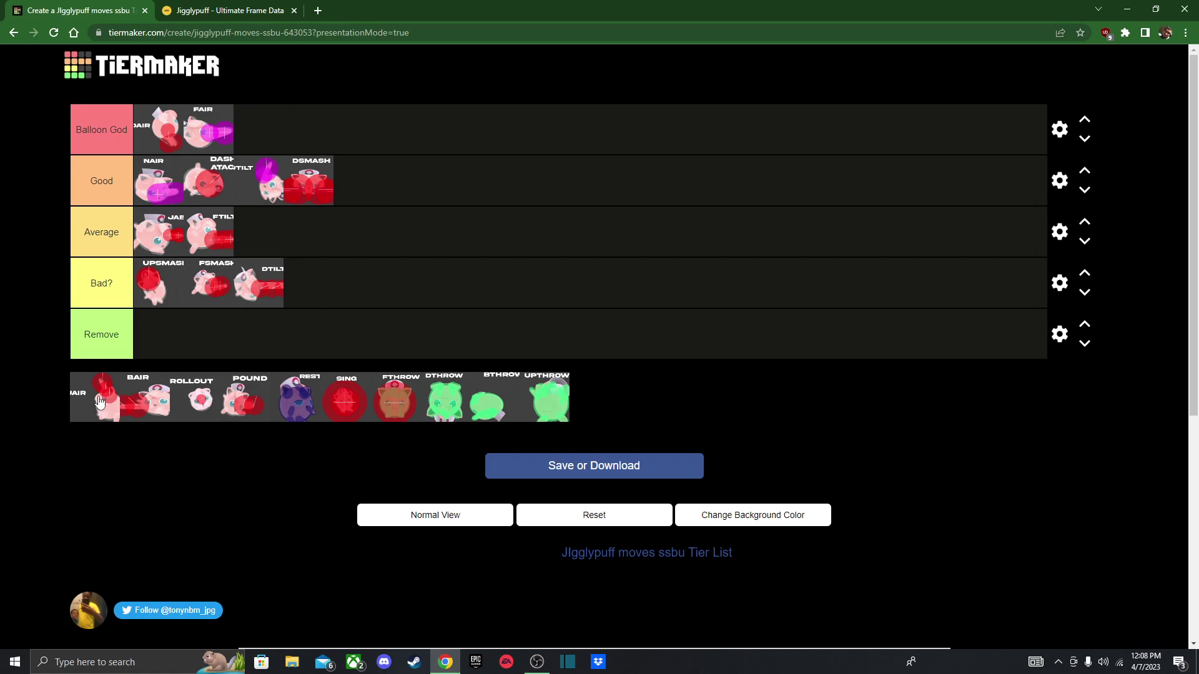
{"action": "left_click_drag", "start_coordinate": [92, 392], "coordinate": [57, 394]}
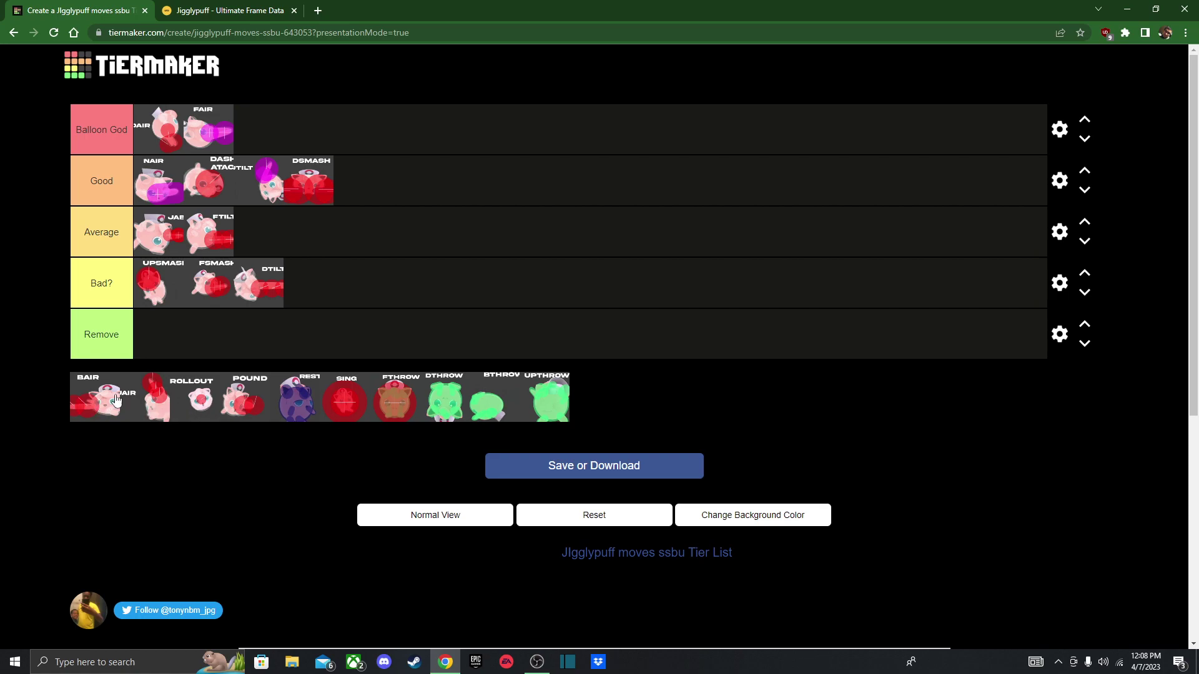
Place Back Air right after Neutral Air in the Good tier and Up Air at the front of that tier.
{"action": "left_click_drag", "start_coordinate": [87, 400], "coordinate": [205, 189]}
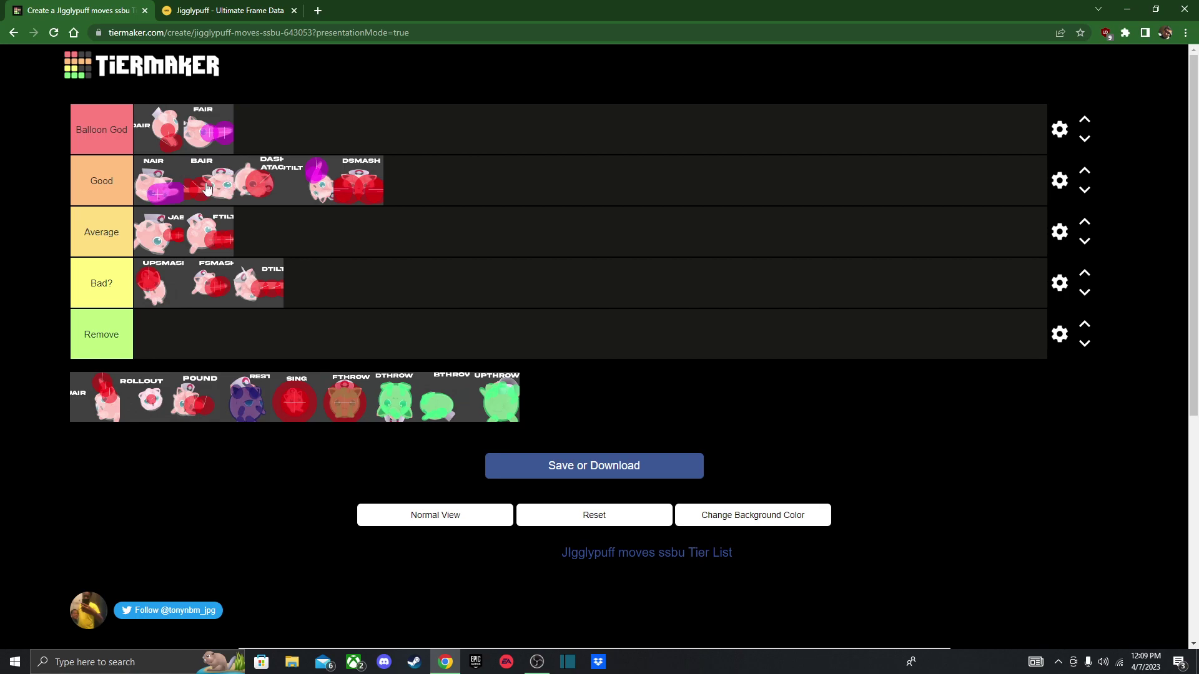
{"action": "mouse_move", "coordinate": [209, 185]}
{"action": "left_mouse_down"}
{"action": "mouse_move", "coordinate": [145, 183]}
{"action": "mouse_move", "coordinate": [204, 170]}
{"action": "left_mouse_up"}
{"action": "left_click_drag", "start_coordinate": [91, 409], "coordinate": [150, 181]}
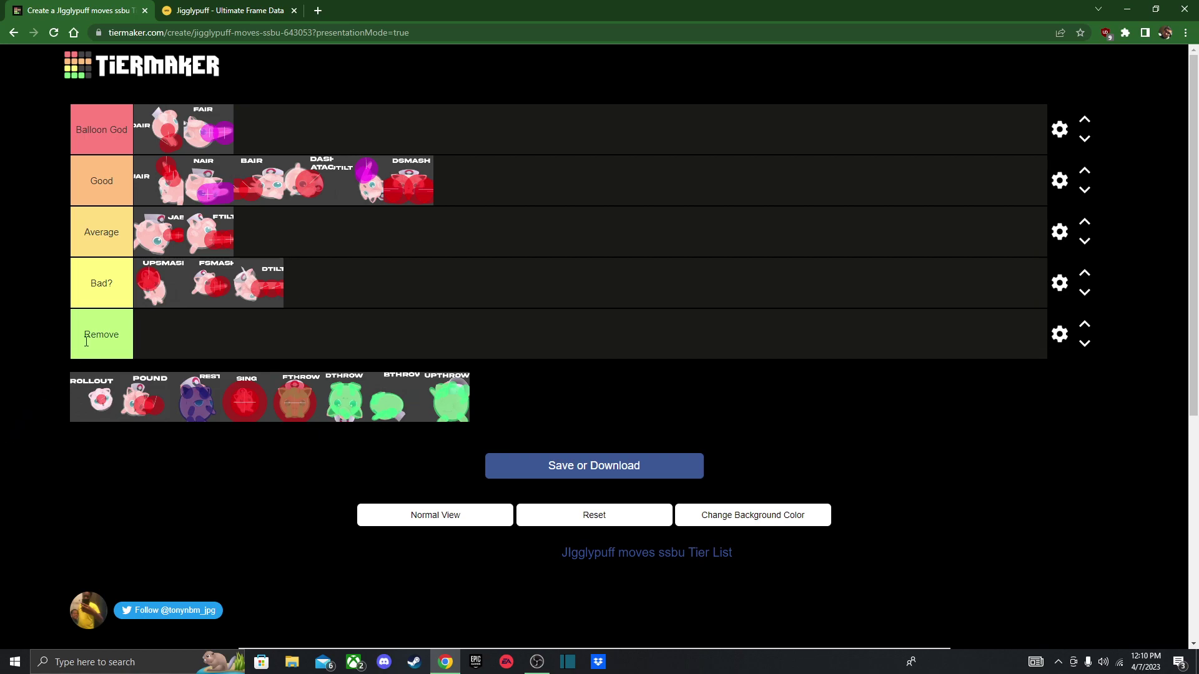
Place Rollout in the Remove tier and Pound at the front of the Balloon God tier.
{"action": "left_click_drag", "start_coordinate": [84, 399], "coordinate": [166, 351]}
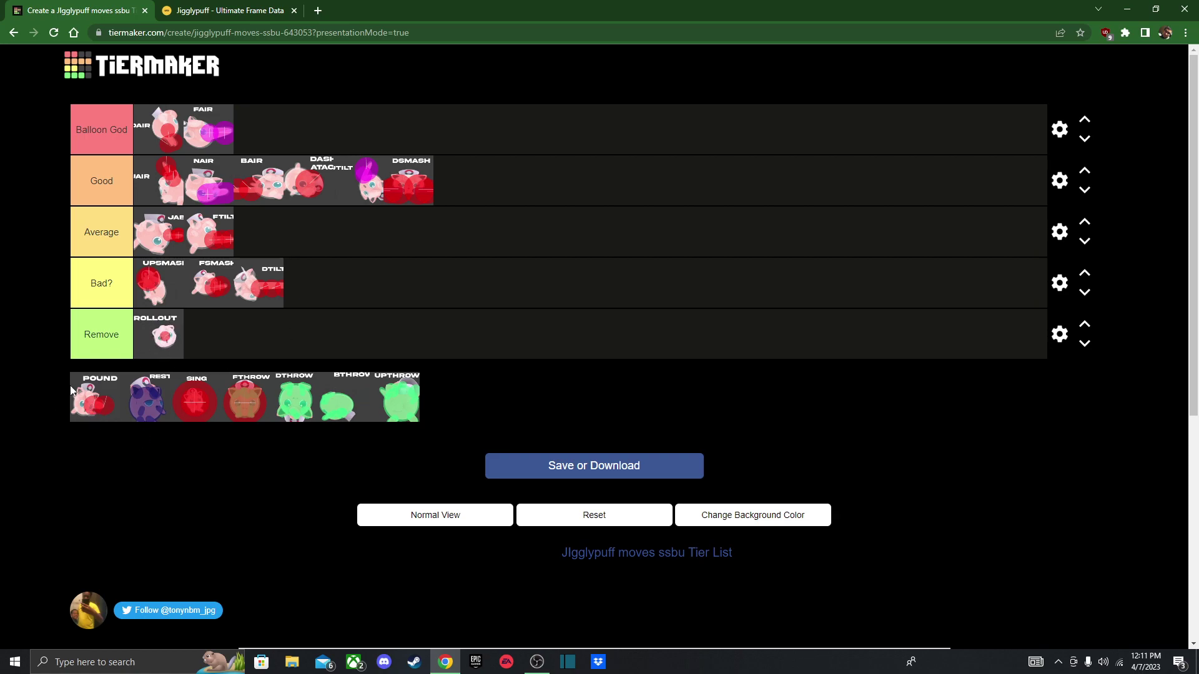
{"action": "left_click_drag", "start_coordinate": [72, 391], "coordinate": [186, 325]}
{"action": "left_click_drag", "start_coordinate": [97, 409], "coordinate": [114, 459]}
{"action": "left_click_drag", "start_coordinate": [86, 399], "coordinate": [140, 125]}
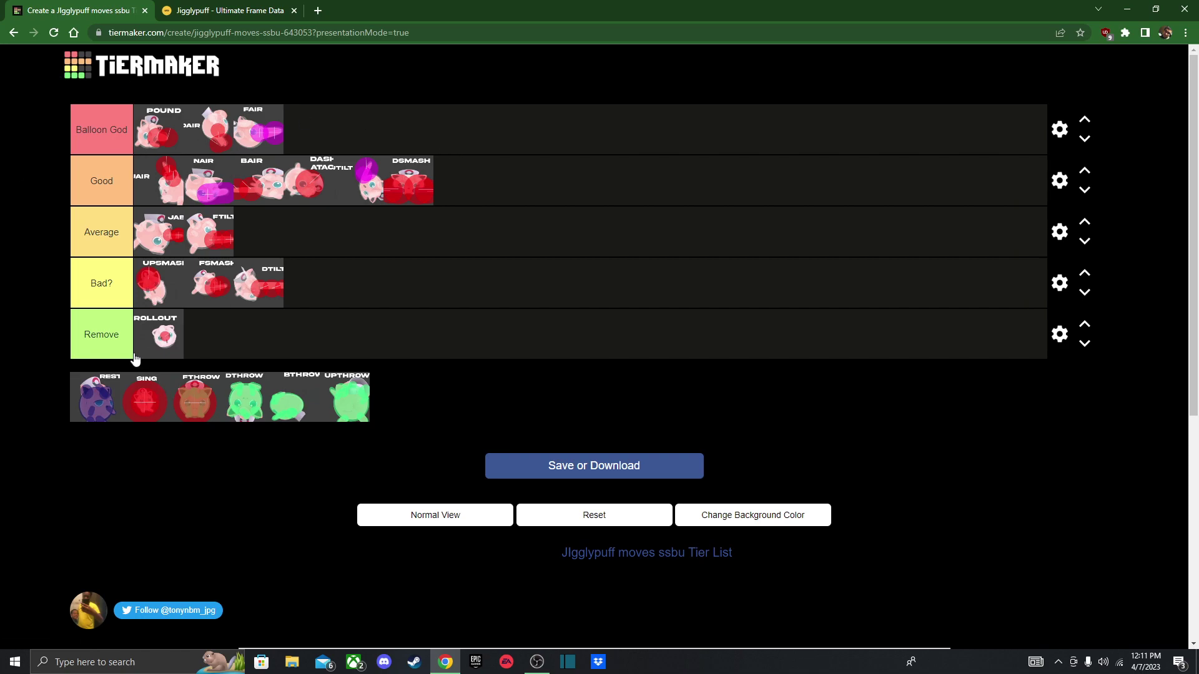
Place Rest at the front of the Average tier and Sing at the end of the Good tier.
{"action": "left_click_drag", "start_coordinate": [104, 382], "coordinate": [90, 410]}
{"action": "left_click_drag", "start_coordinate": [253, 212], "coordinate": [93, 394]}
{"action": "left_click_drag", "start_coordinate": [99, 390], "coordinate": [175, 232]}
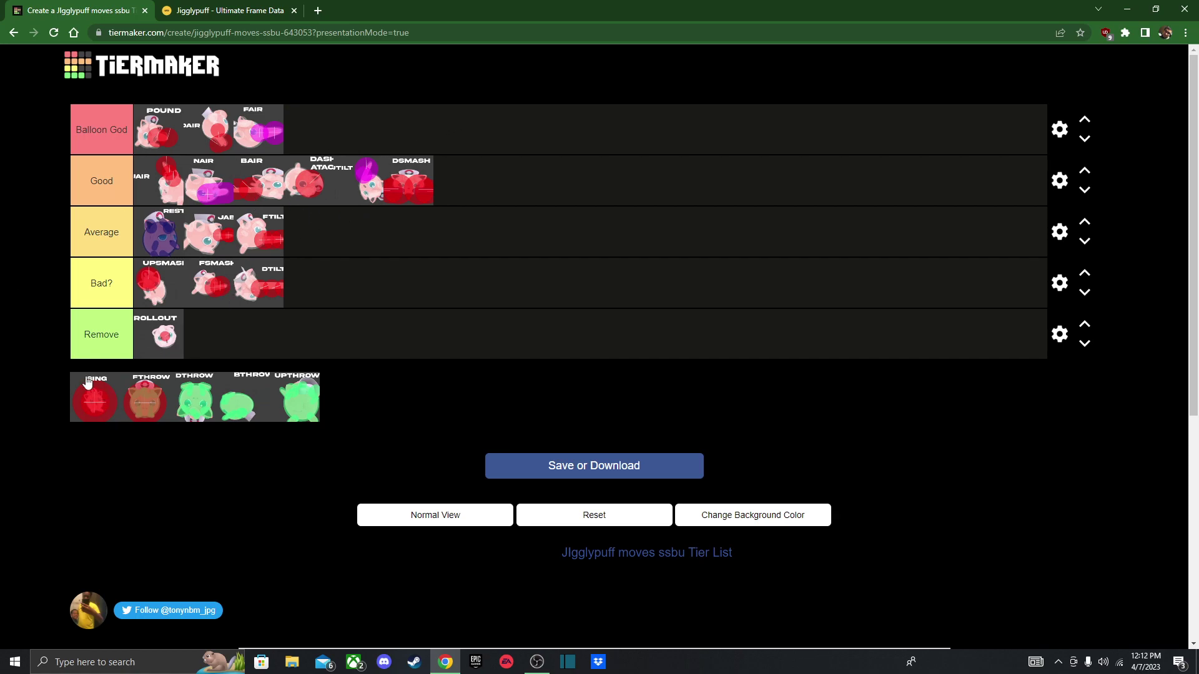
{"action": "left_click_drag", "start_coordinate": [88, 384], "coordinate": [78, 409]}
{"action": "left_click_drag", "start_coordinate": [110, 404], "coordinate": [195, 233]}
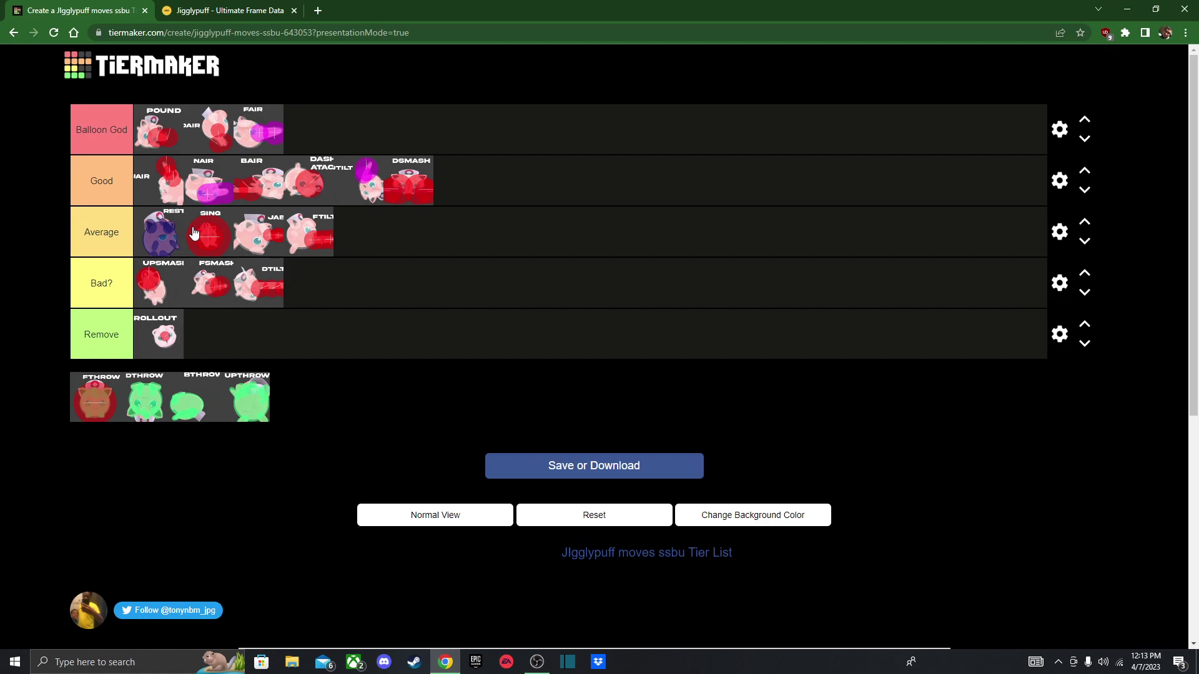
{"action": "left_click_drag", "start_coordinate": [194, 233], "coordinate": [479, 144]}
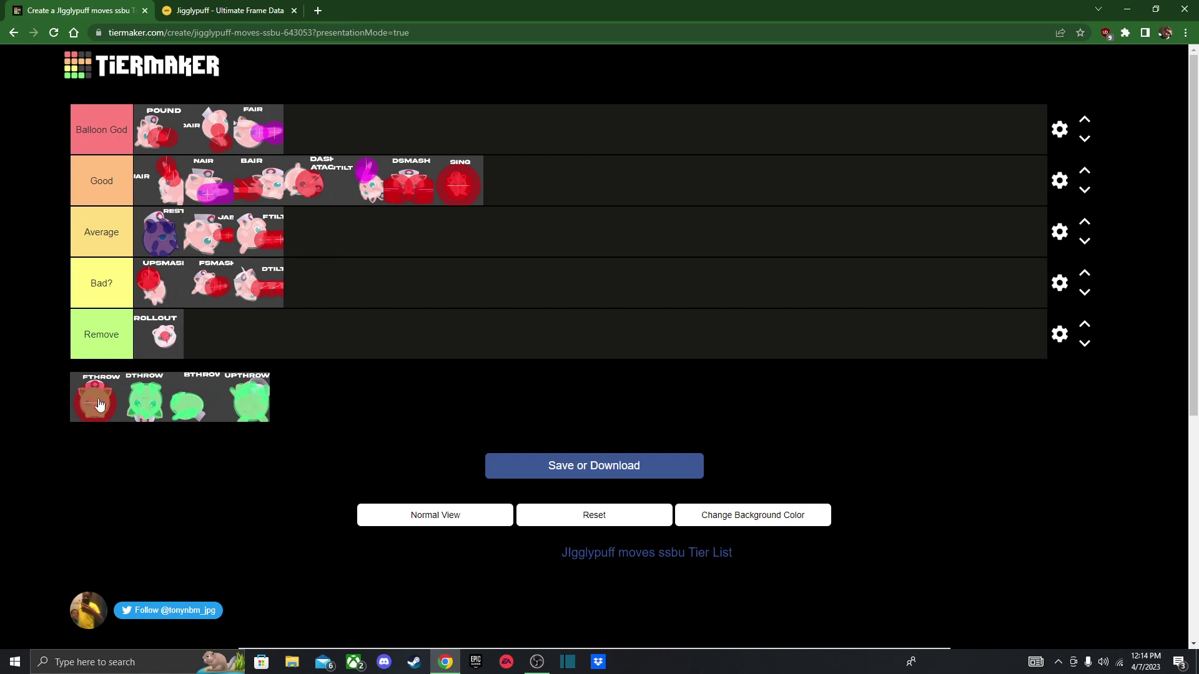
Place Forward Throw right after Rest in the Average tier and add Down, Back and Up Throw at the end of the Bad? tier.
{"action": "left_click_drag", "start_coordinate": [99, 405], "coordinate": [203, 224]}
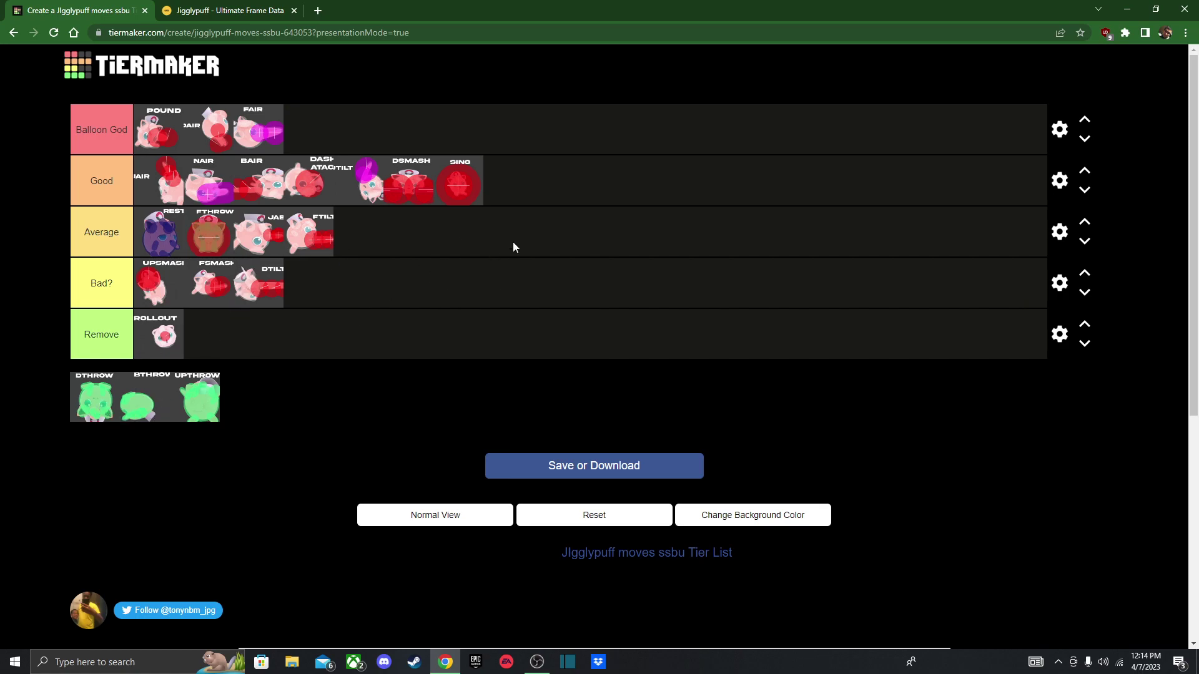
{"action": "left_click_drag", "start_coordinate": [102, 410], "coordinate": [444, 288]}
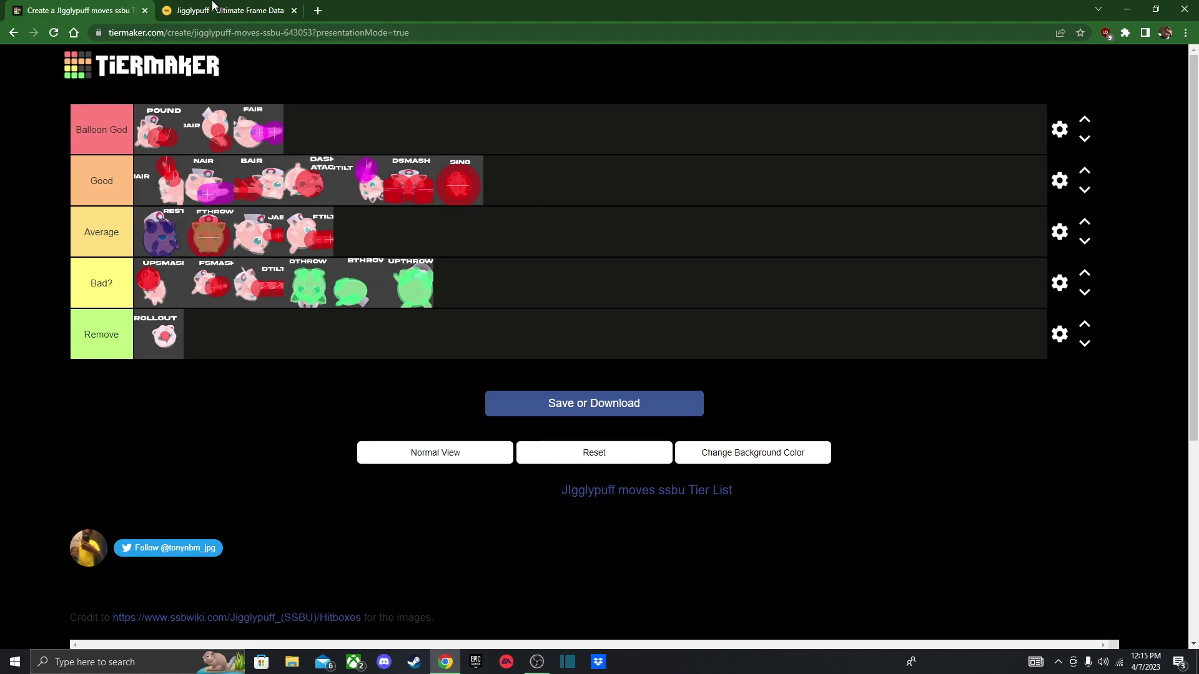
{"action": "left_click", "coordinate": [246, 9]}
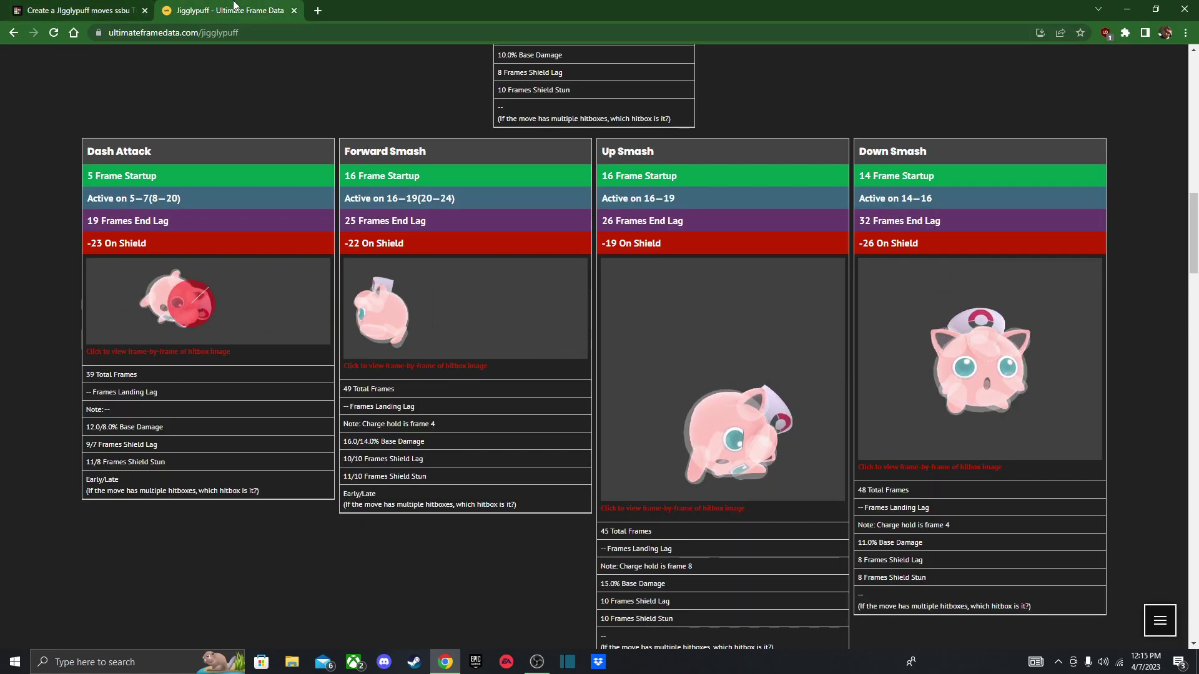
{"action": "left_click", "coordinate": [78, 10]}
{"action": "scroll", "coordinate": [566, 323], "scroll_direction": "down", "scroll_amount": 4}
{"action": "scroll", "coordinate": [566, 322], "scroll_direction": "up", "scroll_amount": 4}
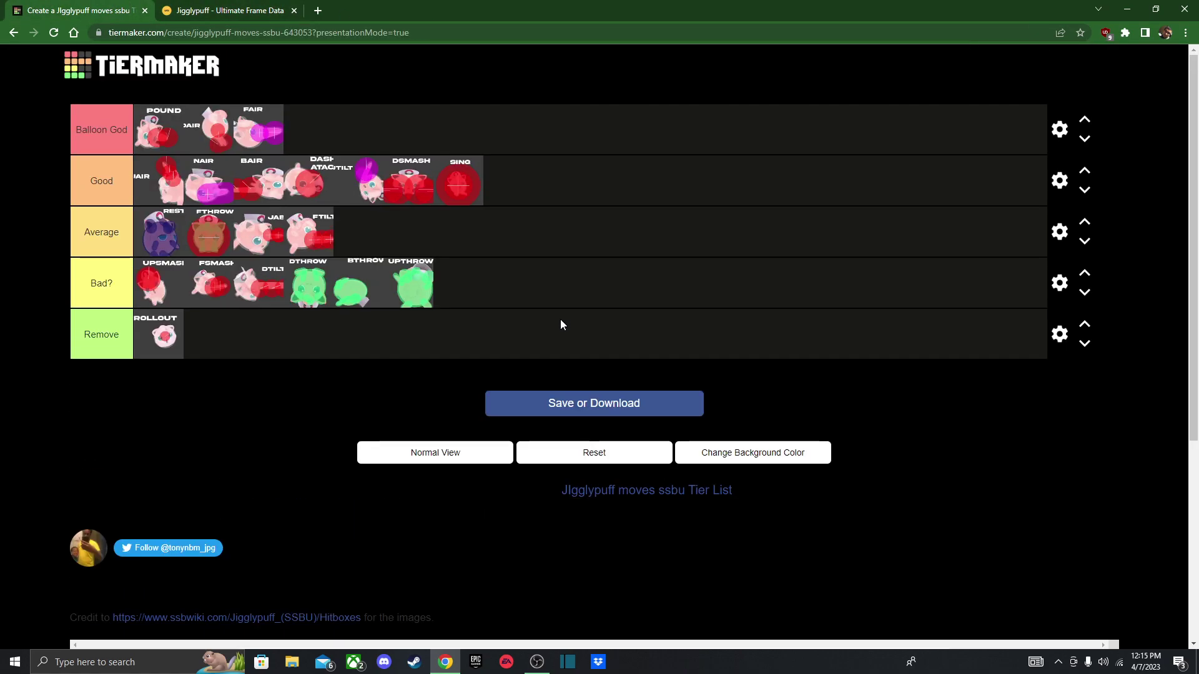
{"action": "scroll", "coordinate": [121, 320], "scroll_direction": "down", "scroll_amount": 2}
{"action": "scroll", "coordinate": [121, 325], "scroll_direction": "down", "scroll_amount": 3}
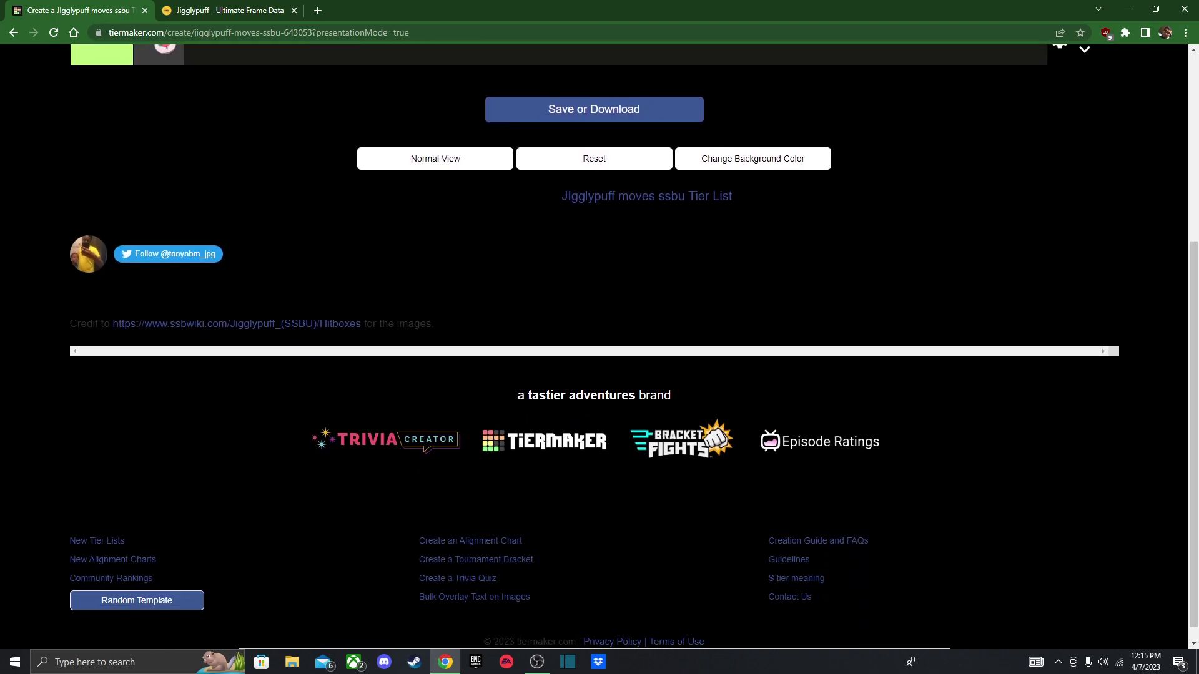
{"action": "scroll", "coordinate": [468, 295], "scroll_direction": "up", "scroll_amount": 5}
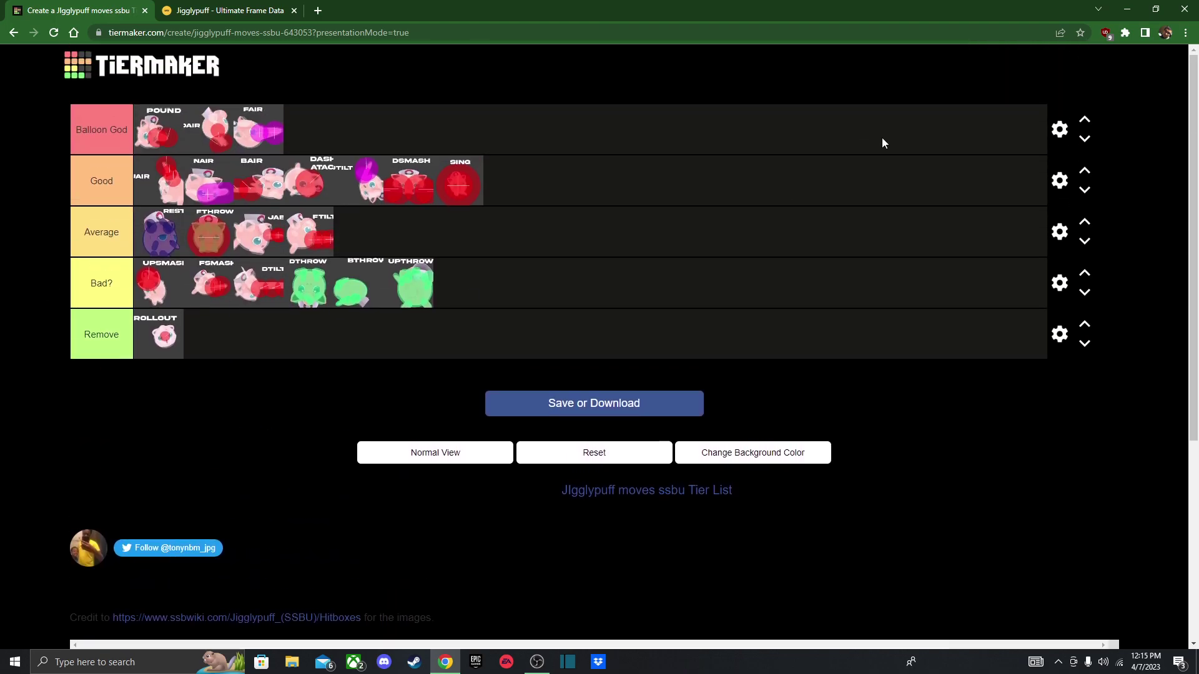